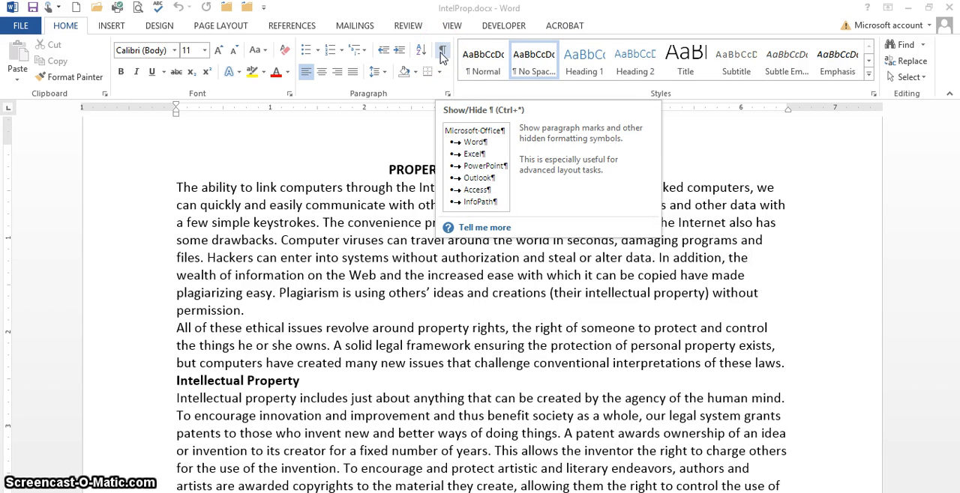
- Show the paragraph marks and hidden formatting symbols in the document
click(443, 56)
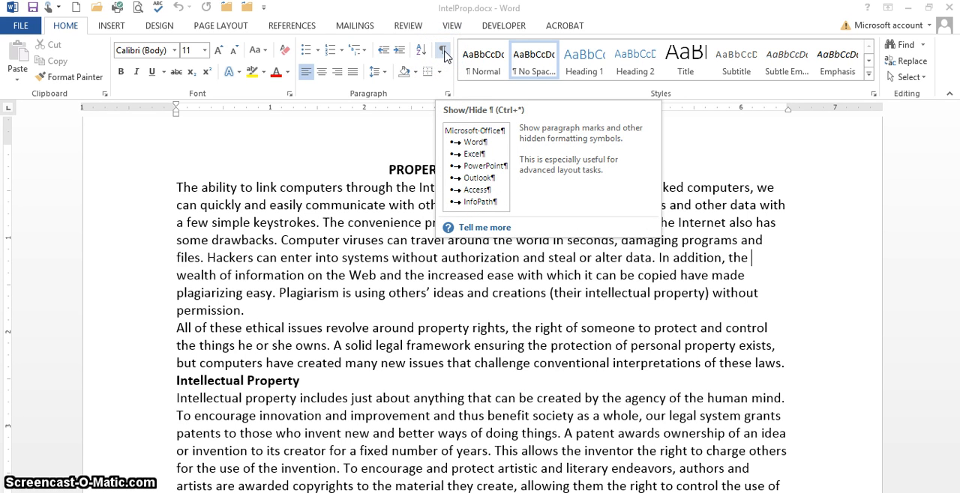
click(444, 54)
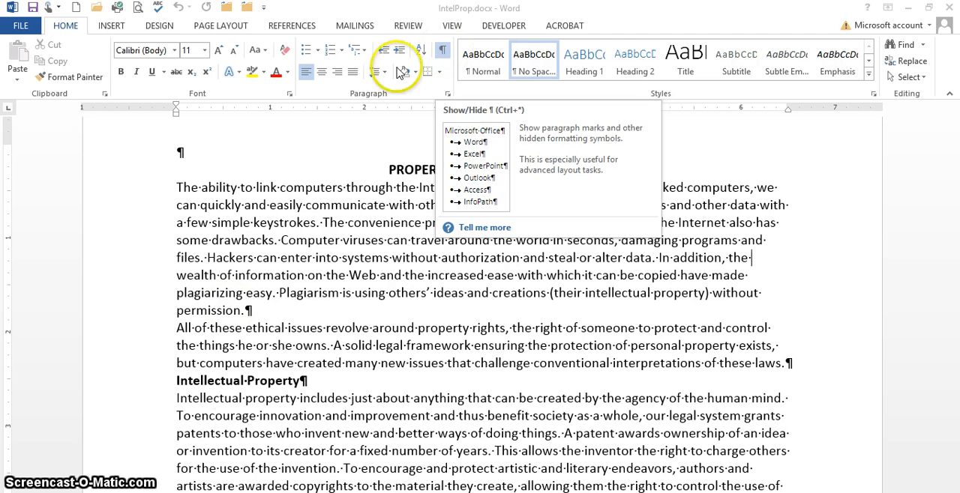
click(310, 397)
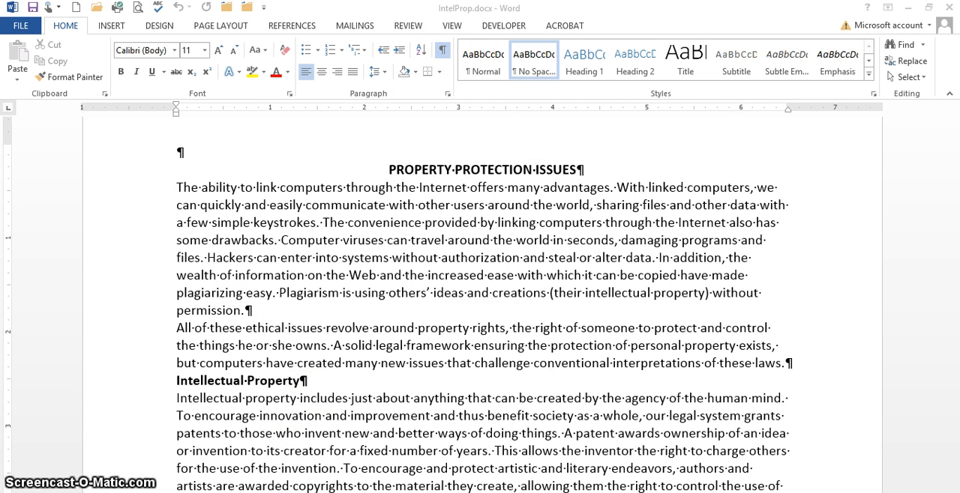
- Justify all the text in the document, including the title and headings
key(ctrl+a)
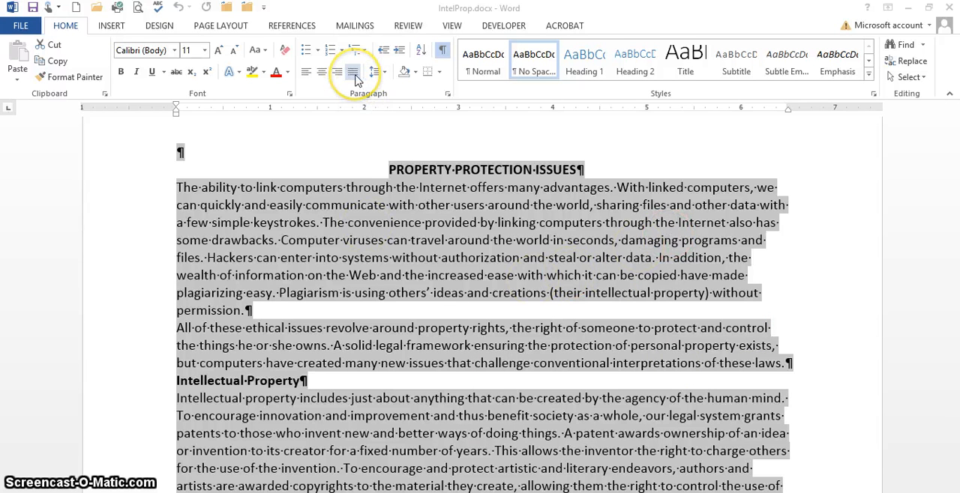
click(365, 99)
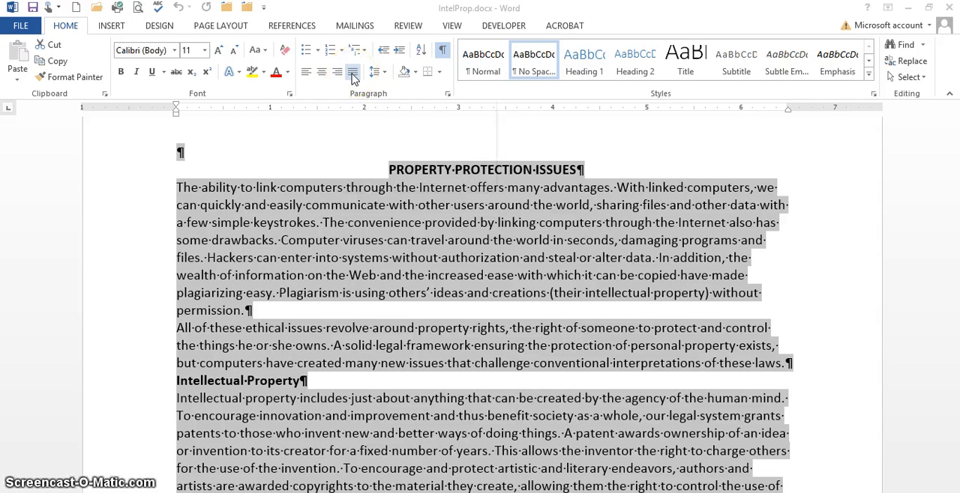
click(354, 75)
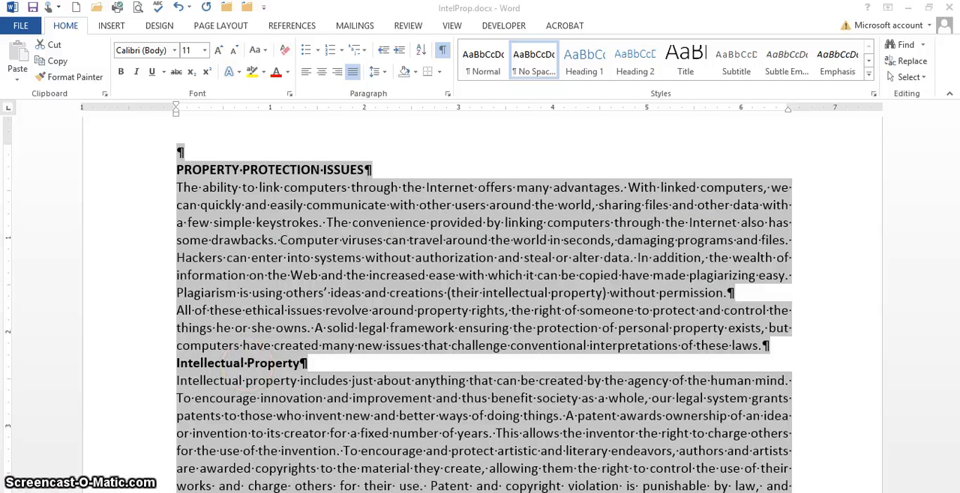
scroll(484, 300, up, 2)
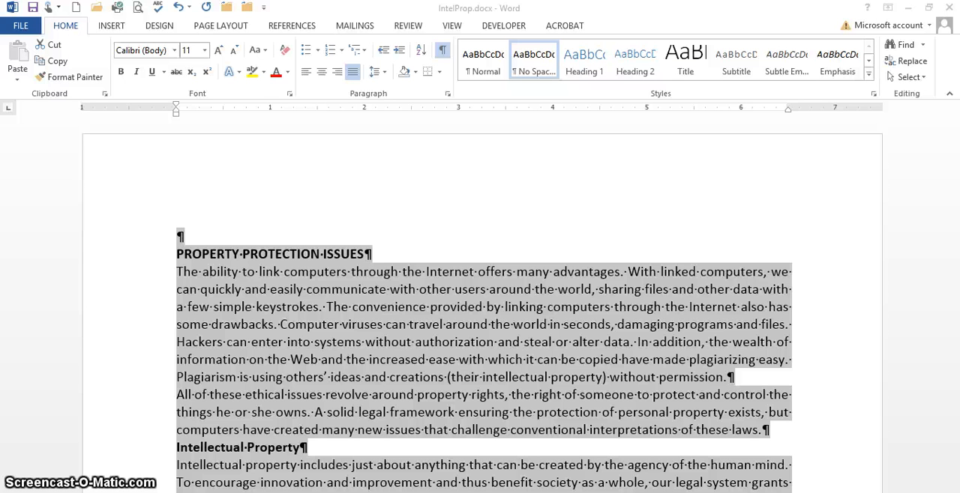
click(276, 198)
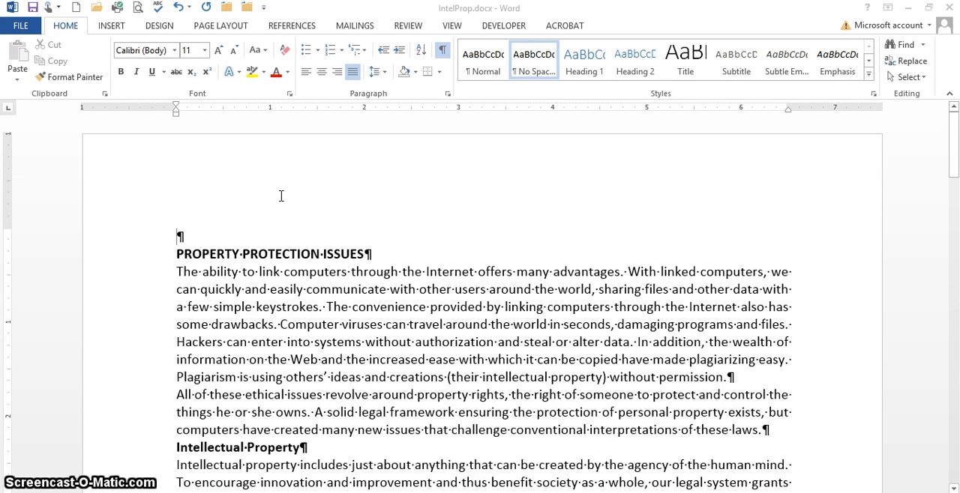
- Add a new centered paragraph at the end of the document reading "Prepared by" followed by the author's full name
key(ctrl+End)
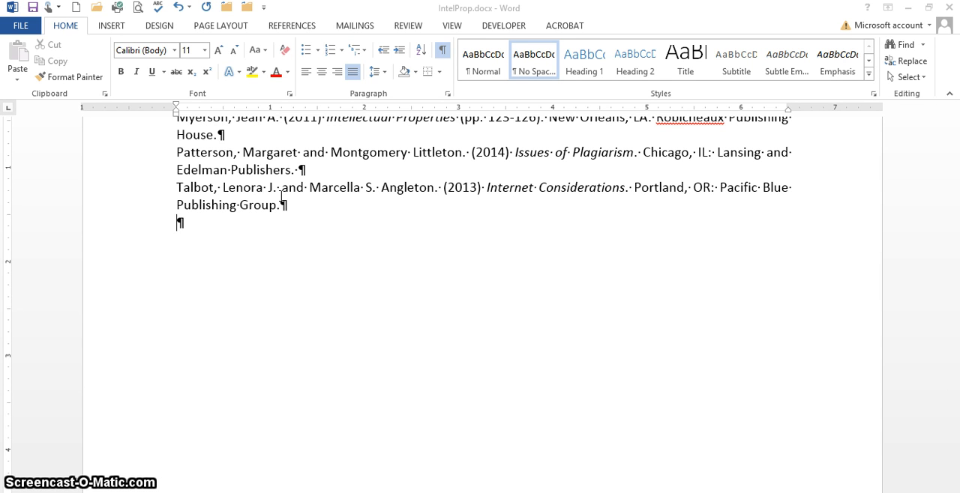
key(Return)
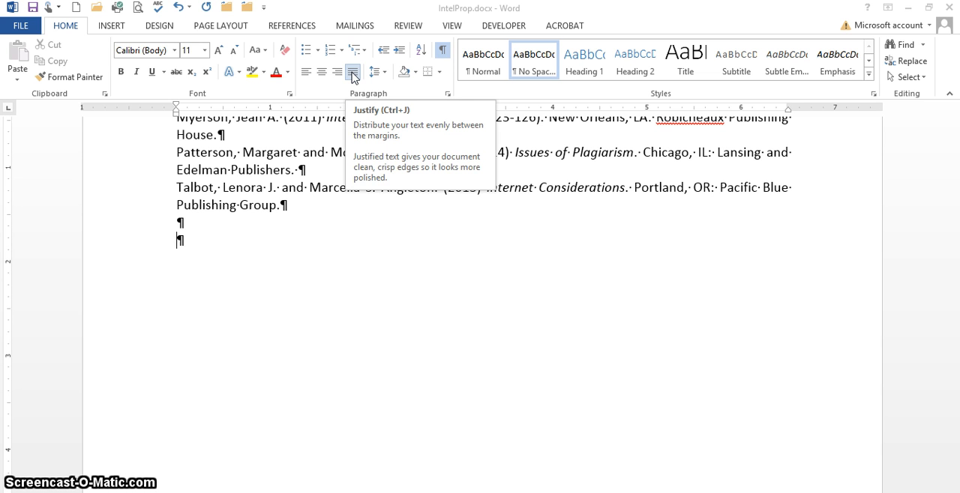
key(ctrl+e)
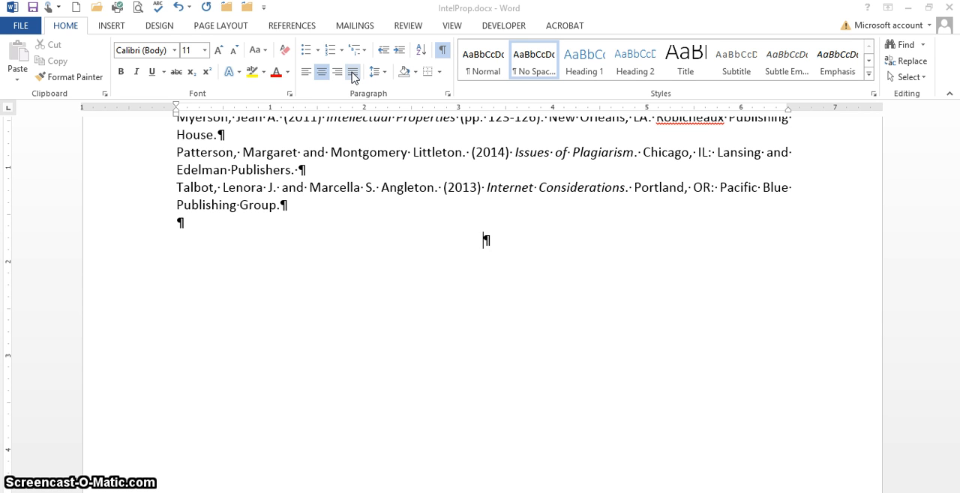
text(Prepar)
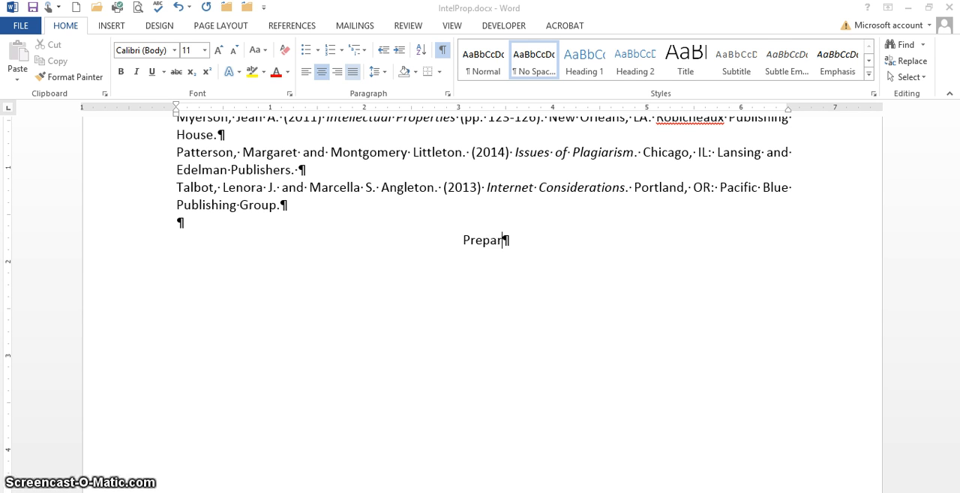
text(ed by )
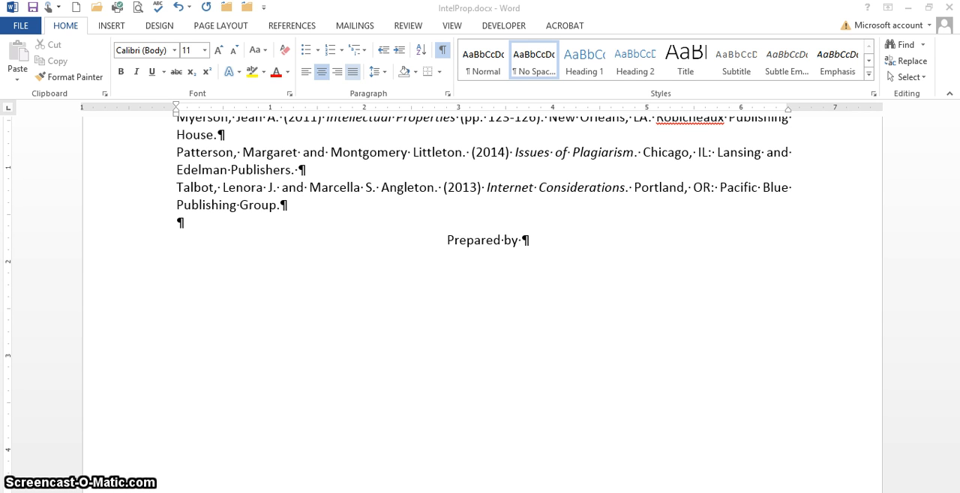
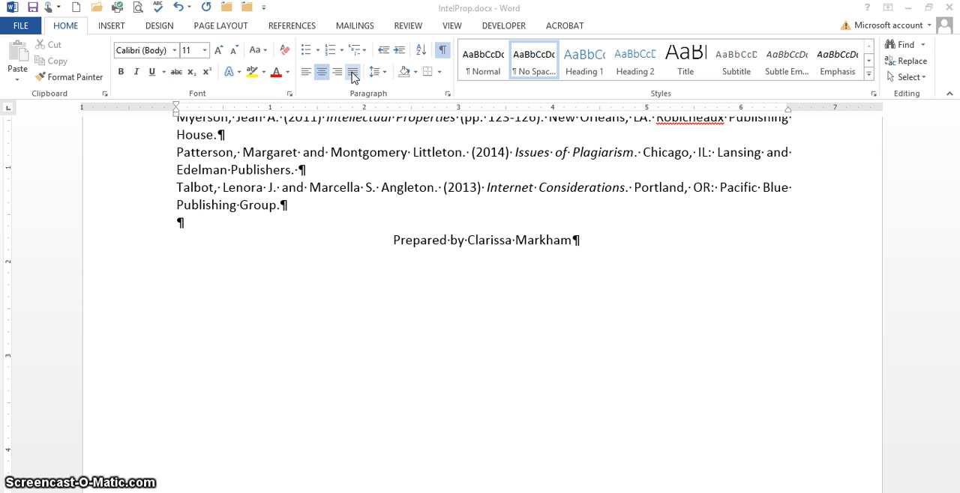
- Insert a line break within the centered paragraph and enter "Edited by" followed by the editor's full name
key(shift+Return)
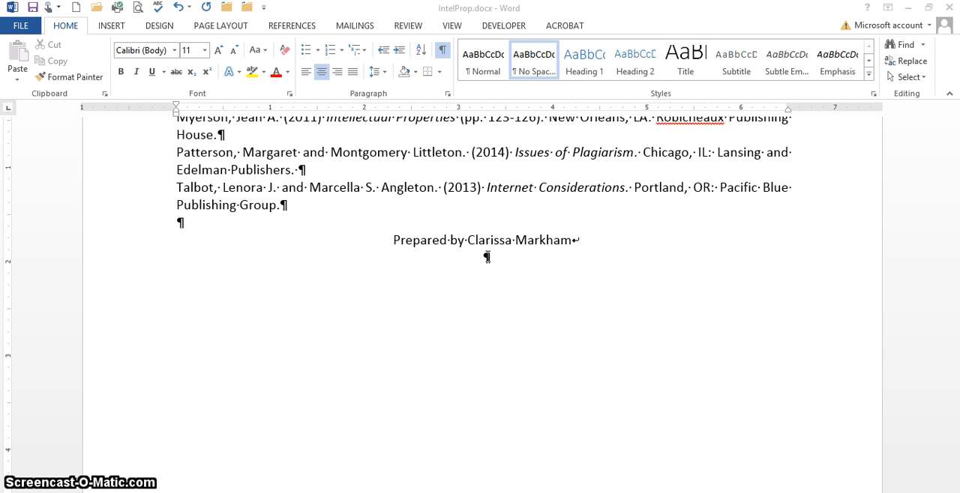
text(dite)
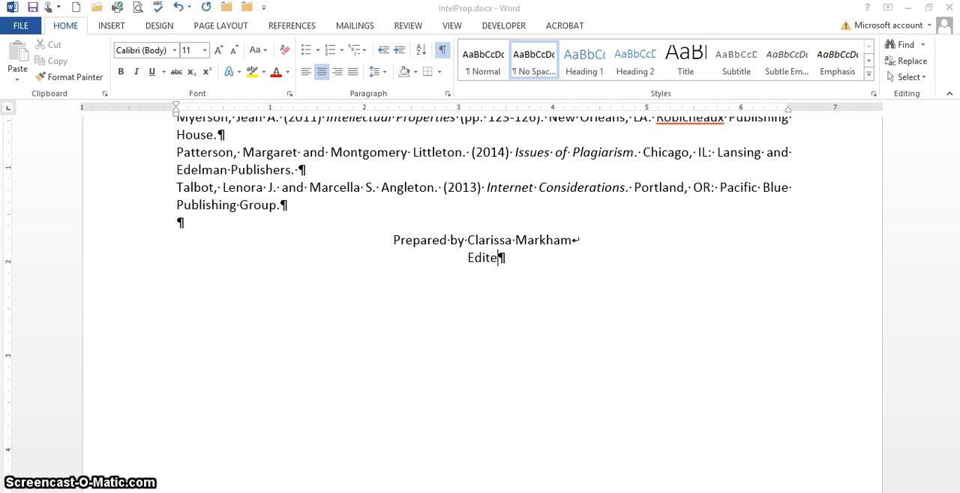
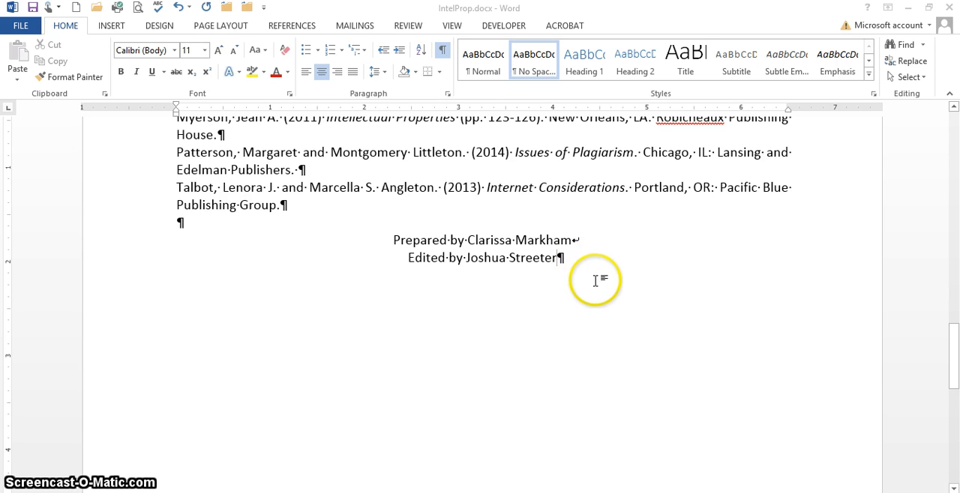
- Hide the paragraph marks and formatting symbols and return to the beginning of the document
scroll(593, 279, up, 1)
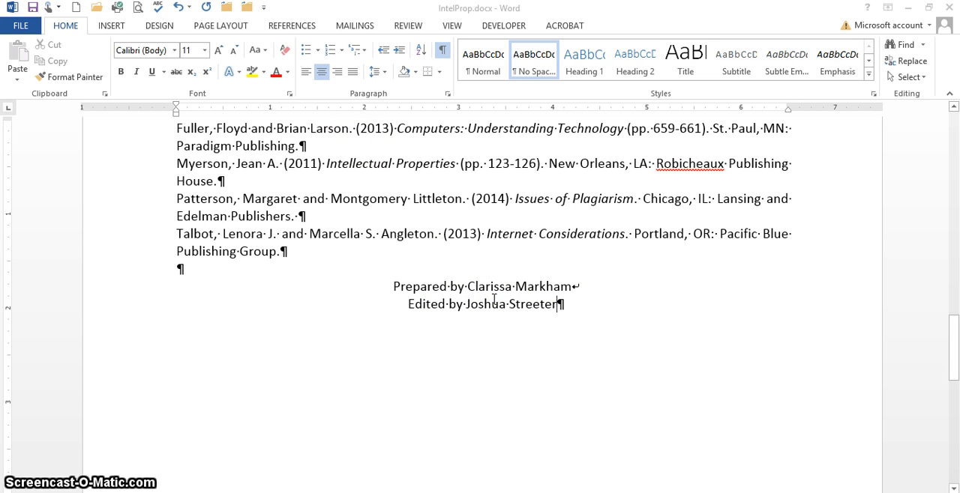
click(442, 50)
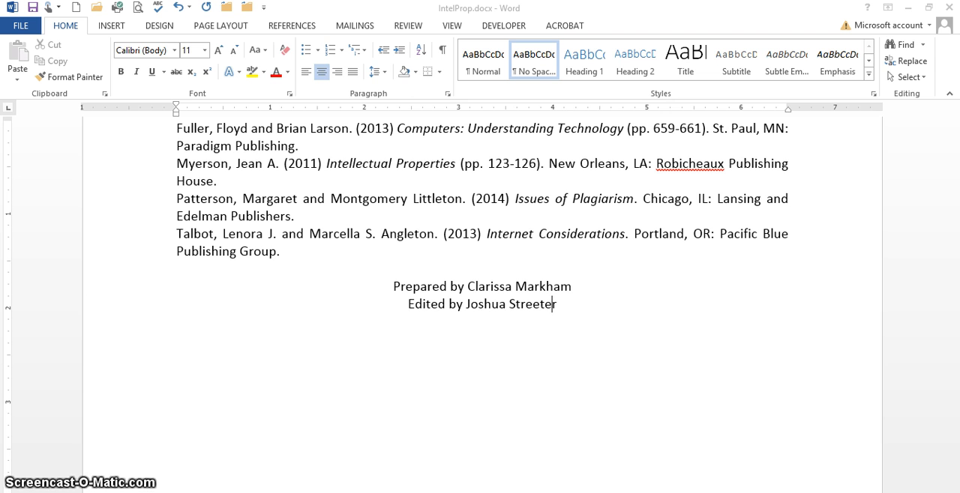
key(ctrl+a)
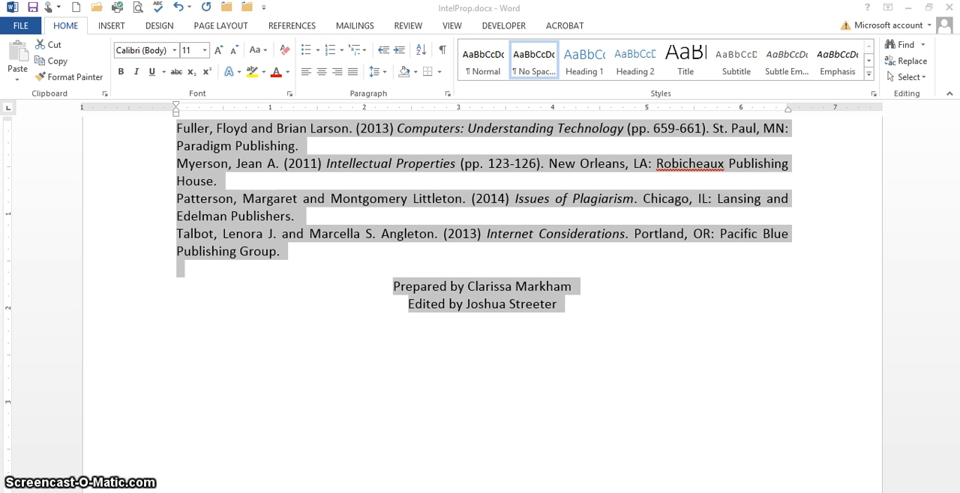
key(ctrl+Home)
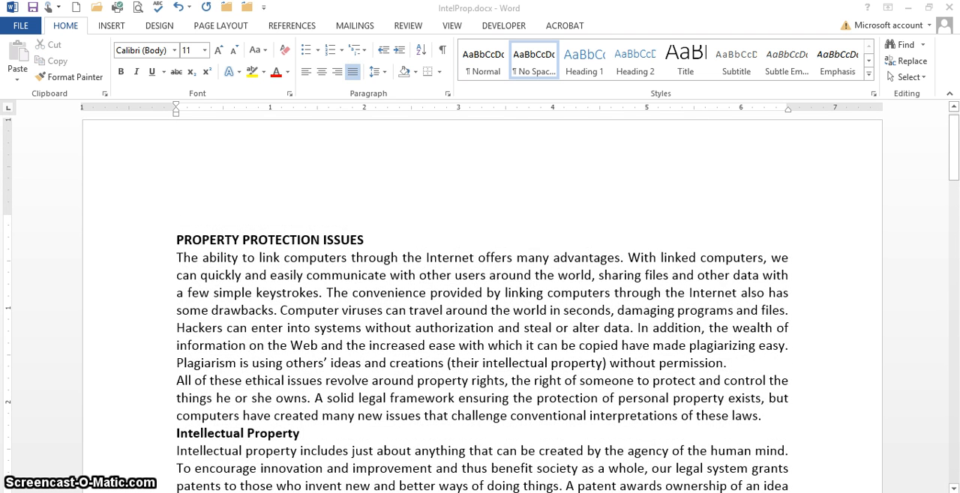
- Set the alignment of the whole document to Left through the Paragraph settings, and deselect the text
key(ctrl+a)
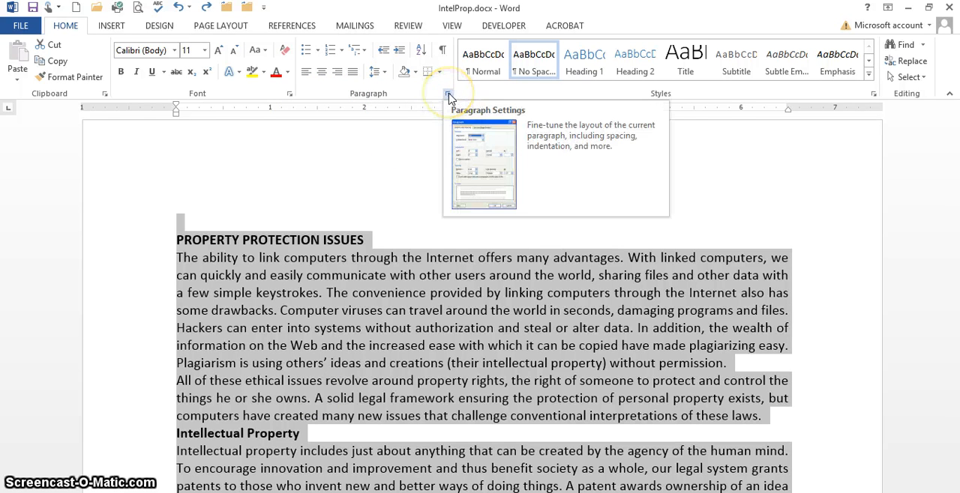
click(448, 94)
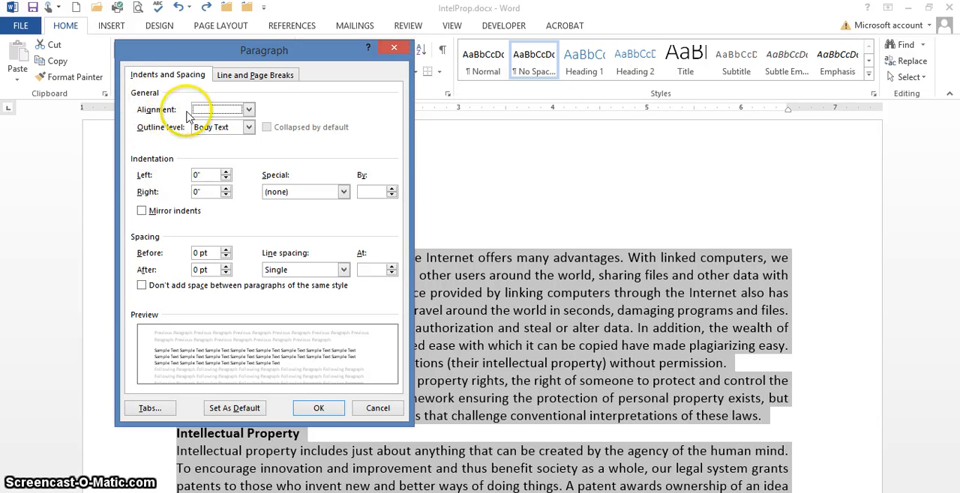
click(249, 110)
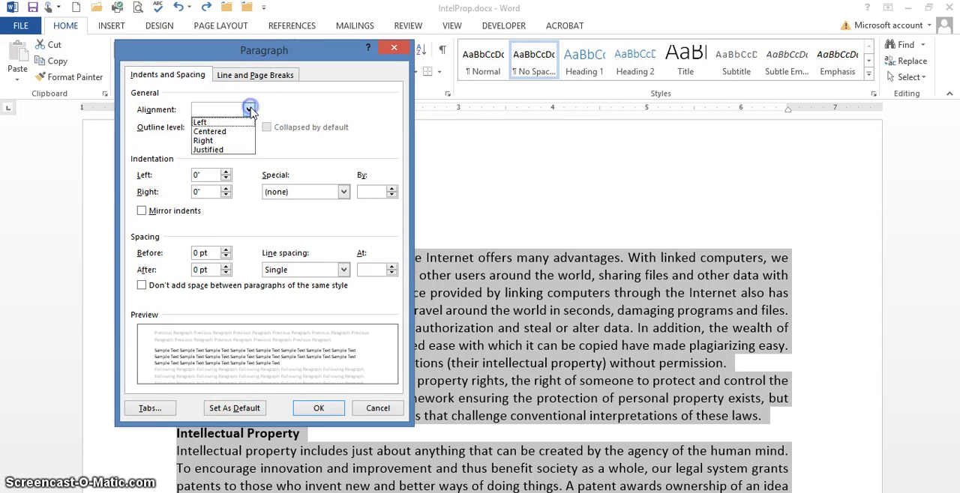
click(234, 122)
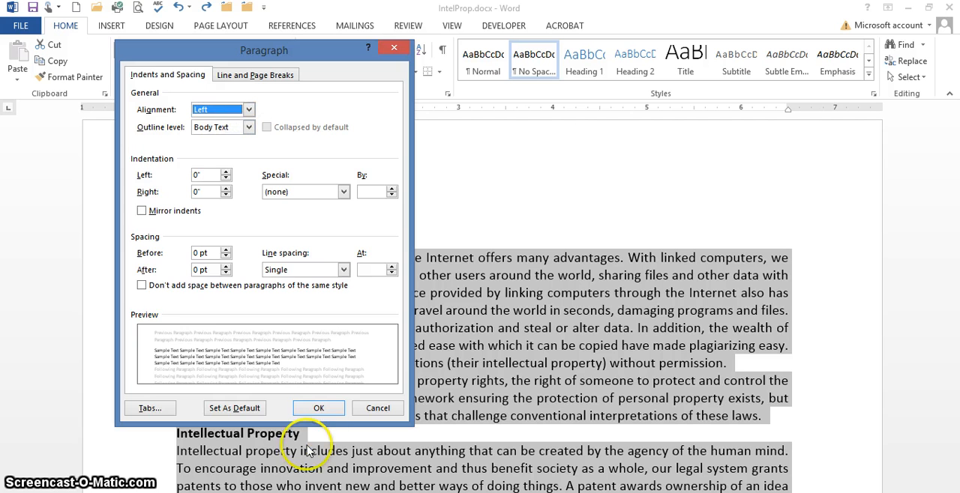
click(322, 408)
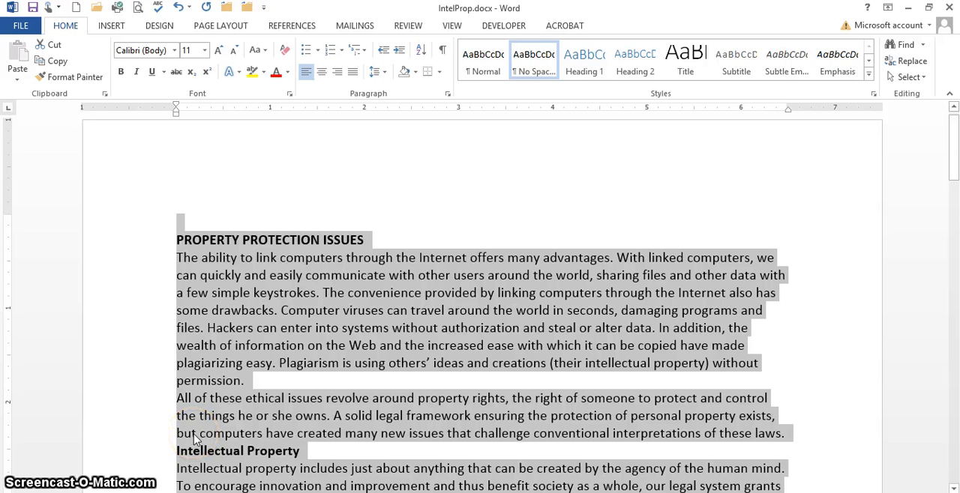
scroll(480, 300, up, 1)
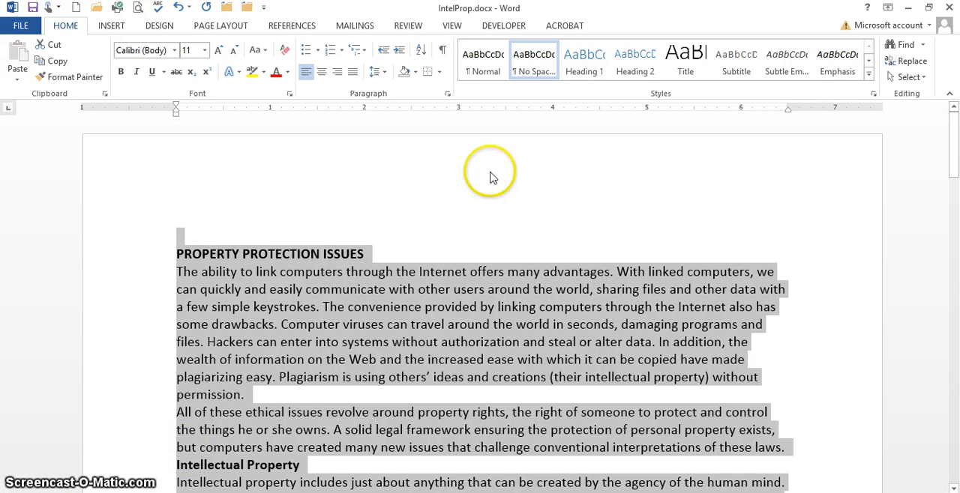
click(477, 196)
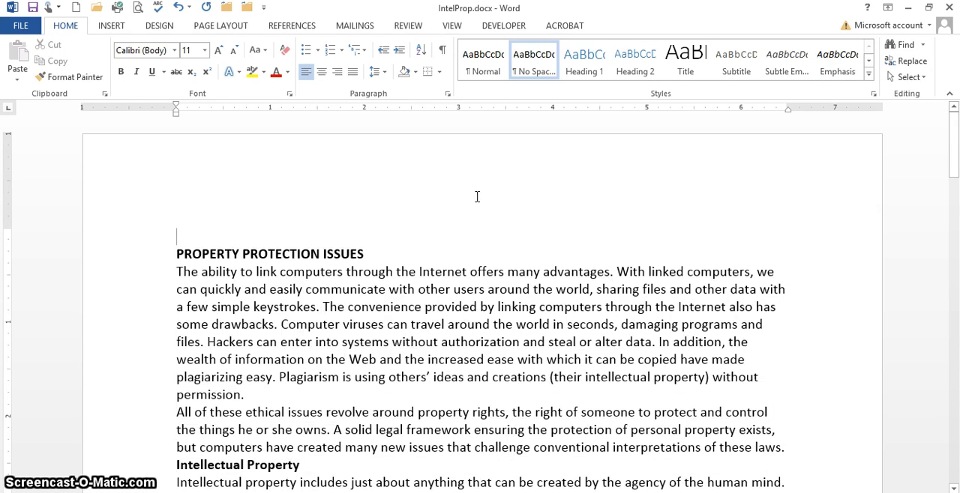
- Right-align the "Prepared by" and "Edited by" lines at the end of the document
key(ctrl+End)
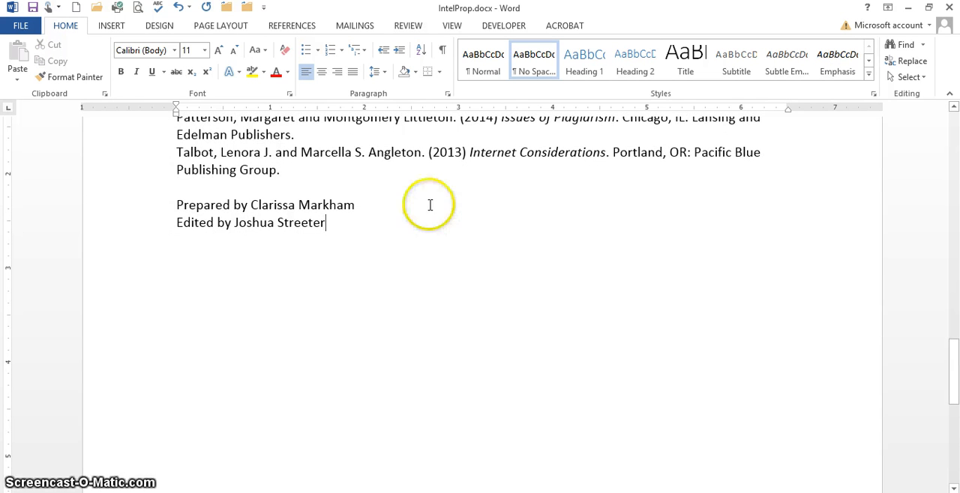
click(151, 208)
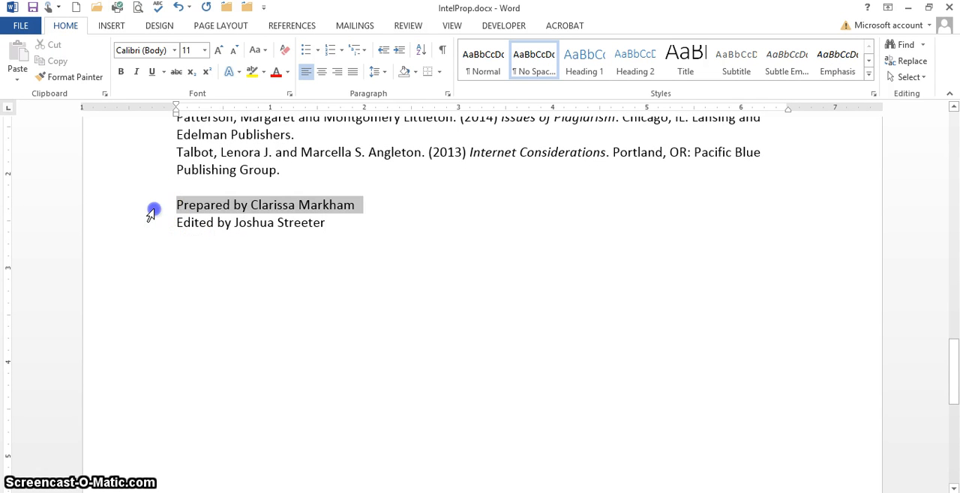
drag(151, 210, 152, 224)
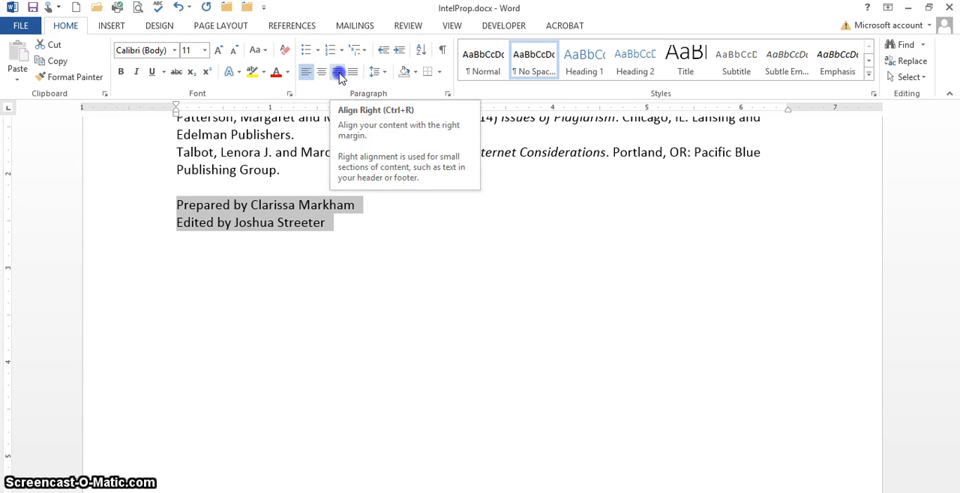
click(338, 73)
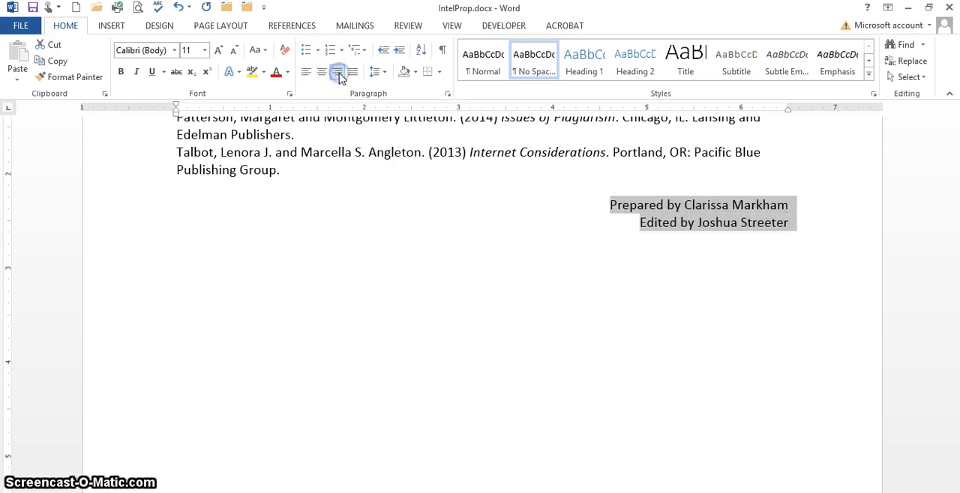
- Set the "Prepared by" and "Edited by" lines to Right alignment through the Paragraph settings, and deselect them
click(448, 94)
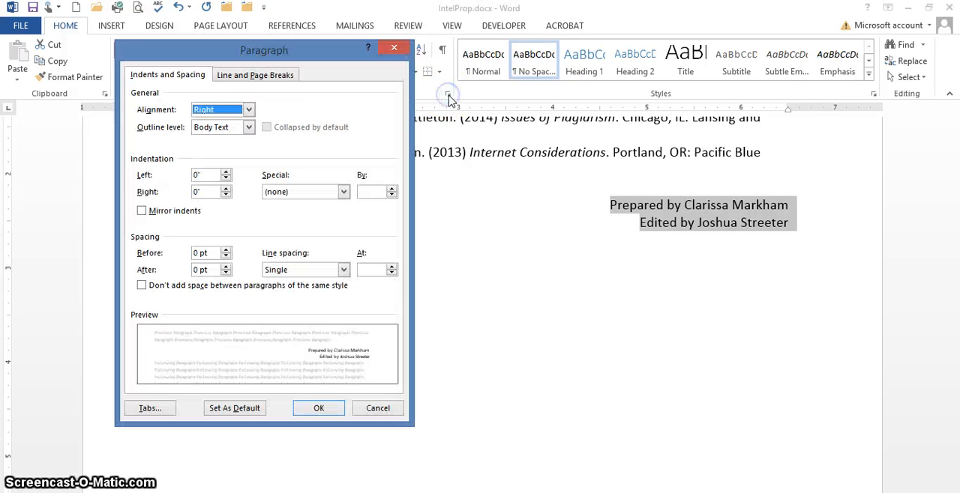
click(248, 109)
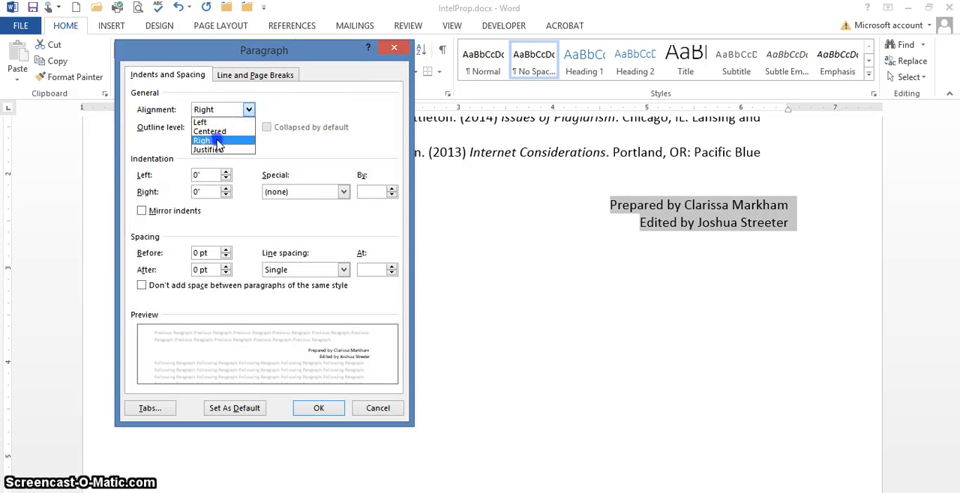
click(214, 140)
click(321, 408)
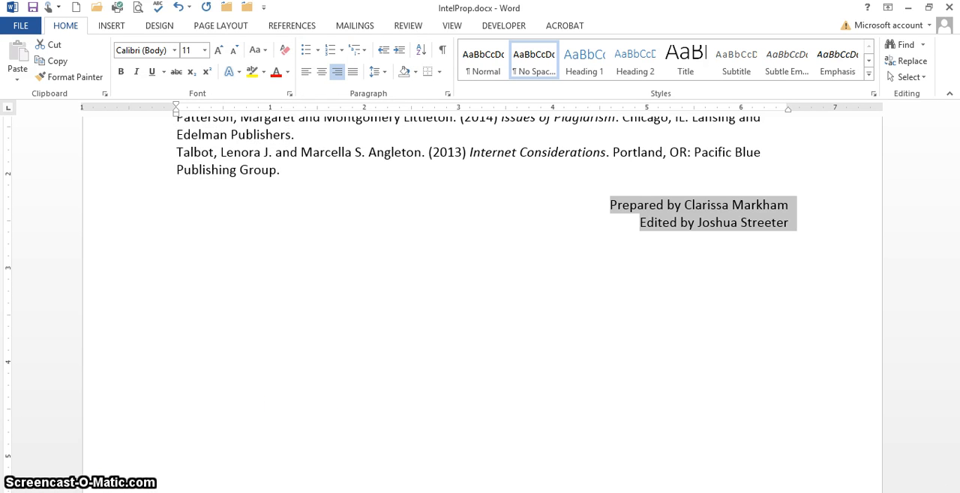
click(488, 317)
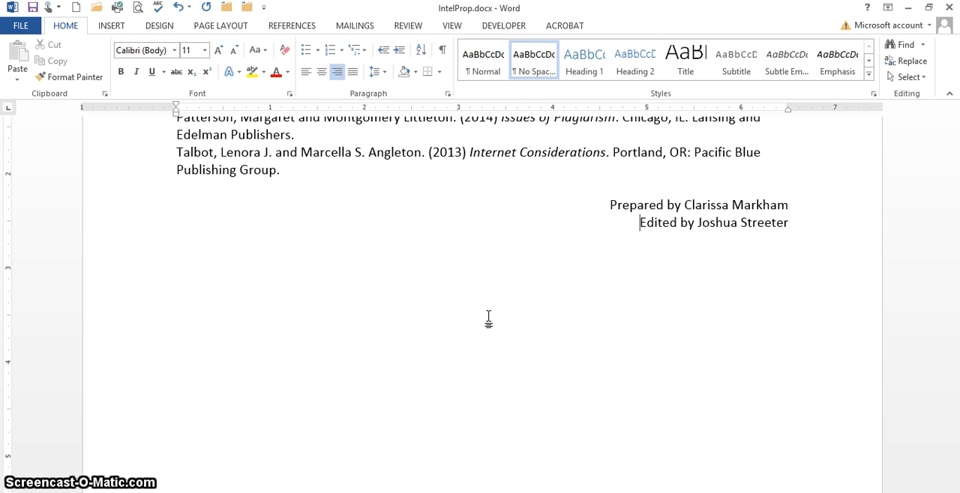
- Apply a 0.5" first-line indent to the text from "The ability to link computers" down to just before the REFERENCES heading, and deselect it
key(ctrl+Home)
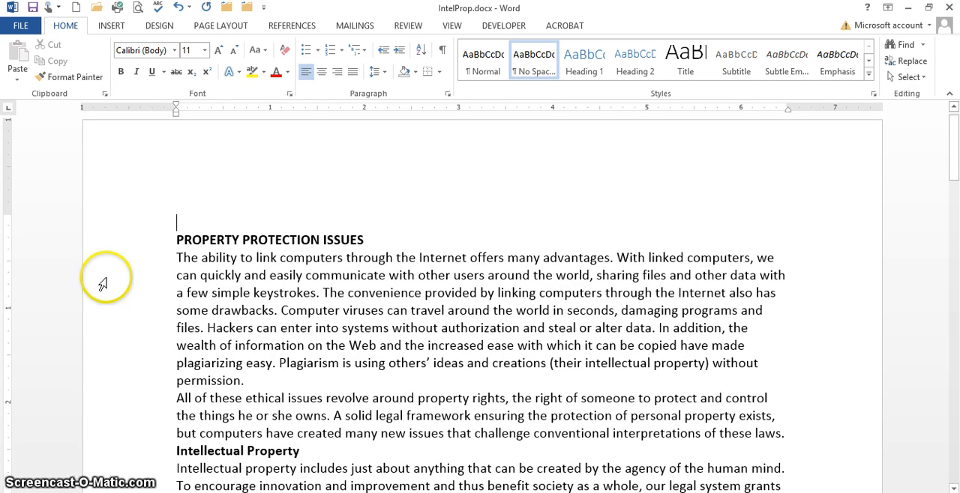
click(149, 266)
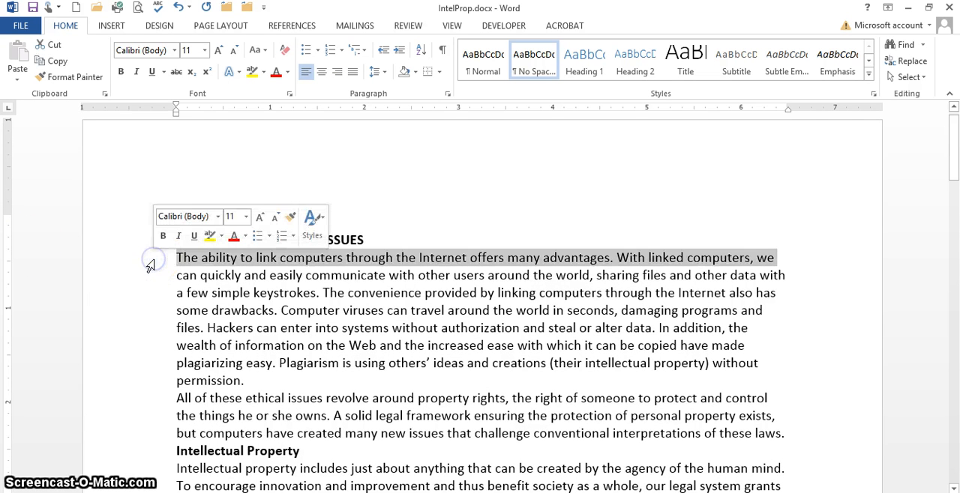
drag(148, 268, 280, 253)
drag(378, 237, 536, 253)
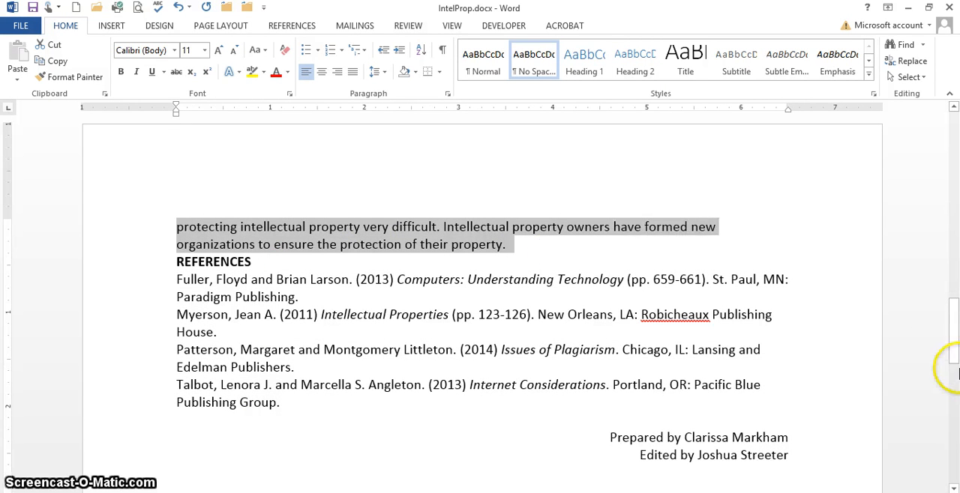
drag(953, 351, 941, 107)
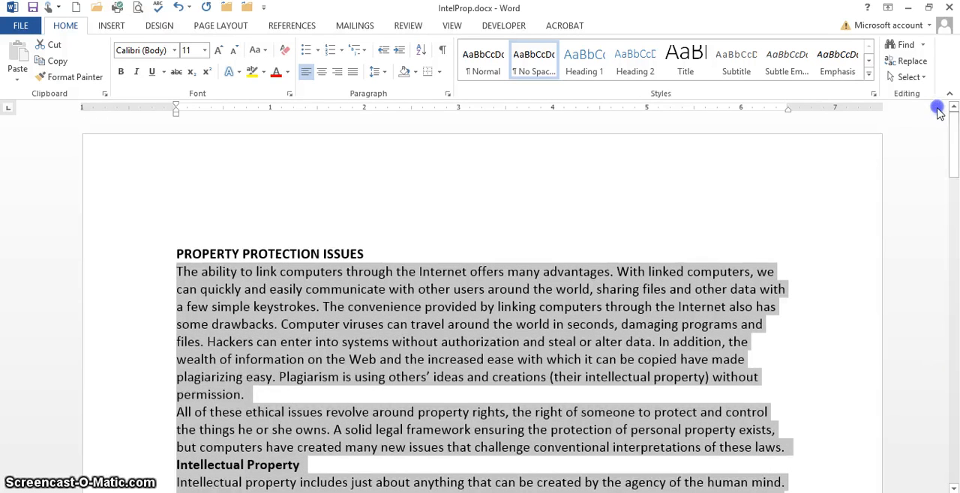
click(449, 94)
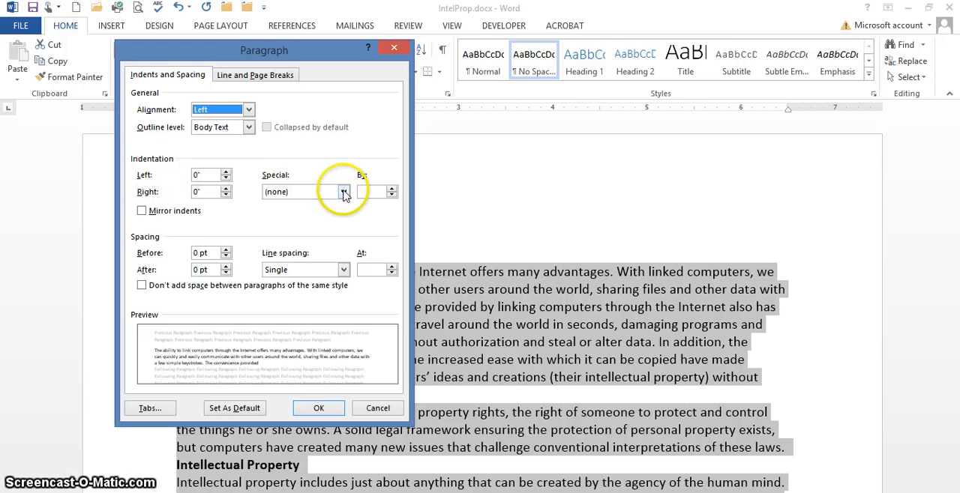
click(343, 192)
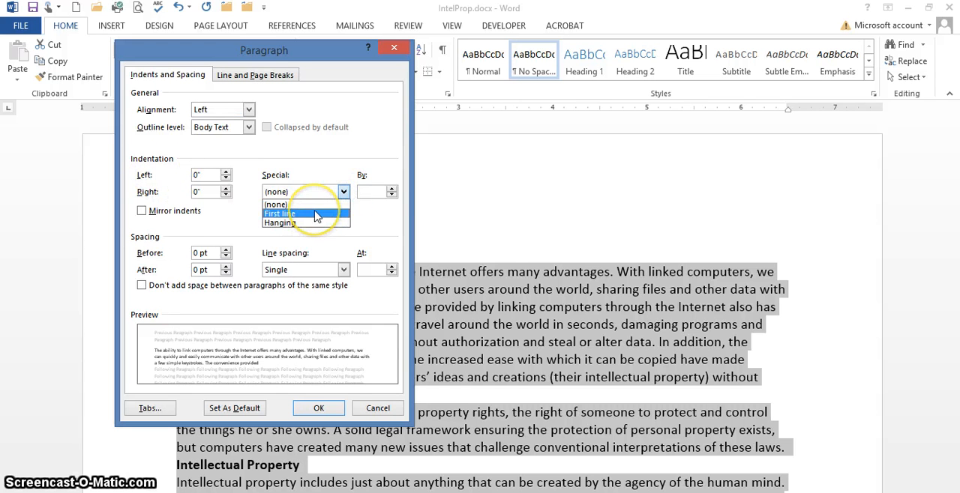
click(316, 216)
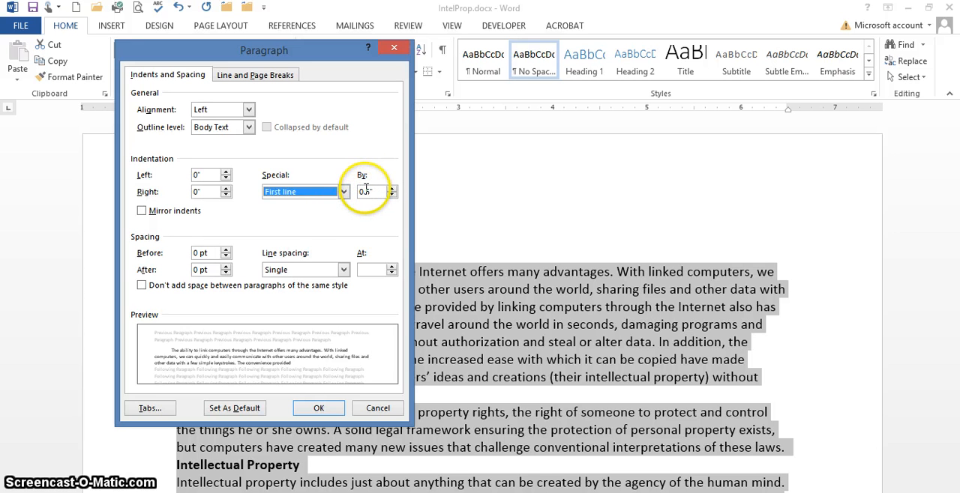
click(321, 408)
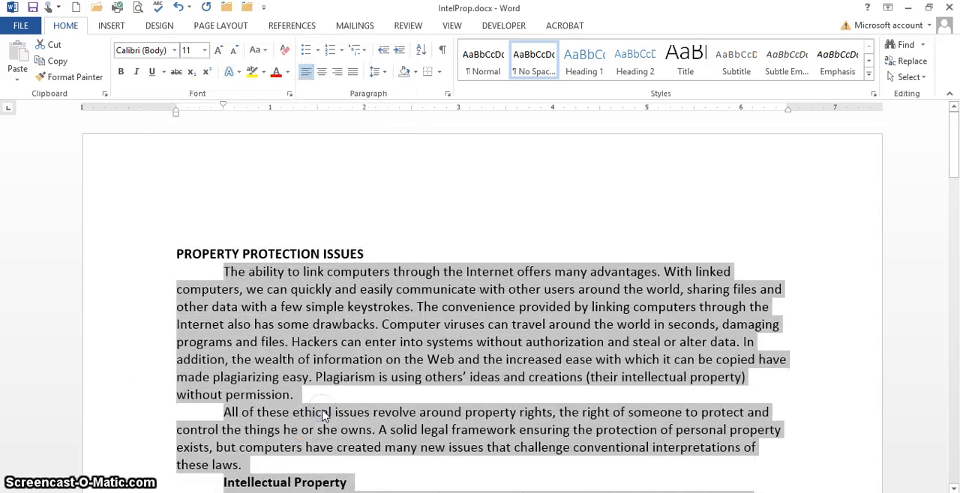
scroll(380, 404, down, 8)
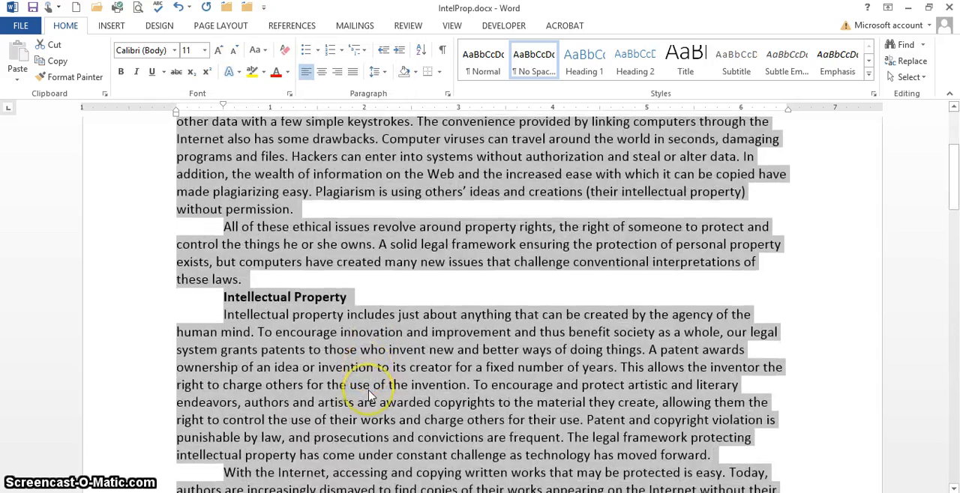
scroll(370, 395, up, 4)
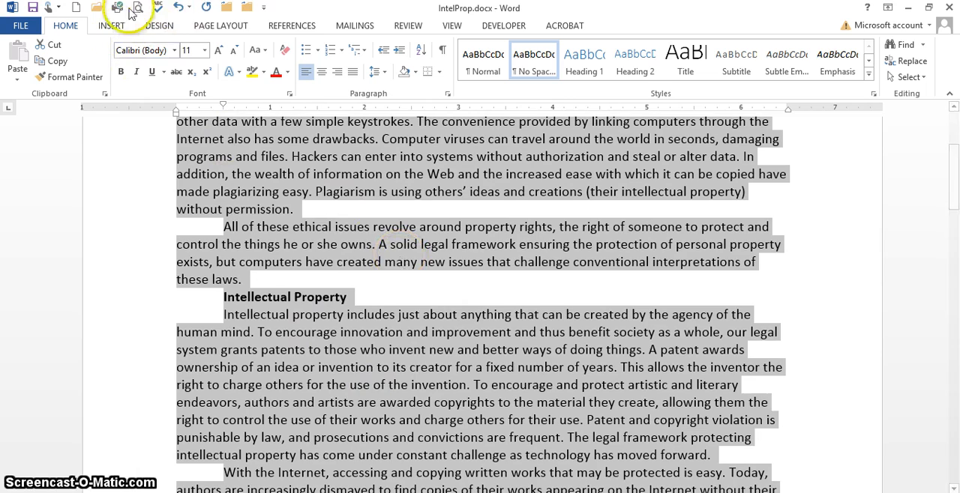
click(316, 193)
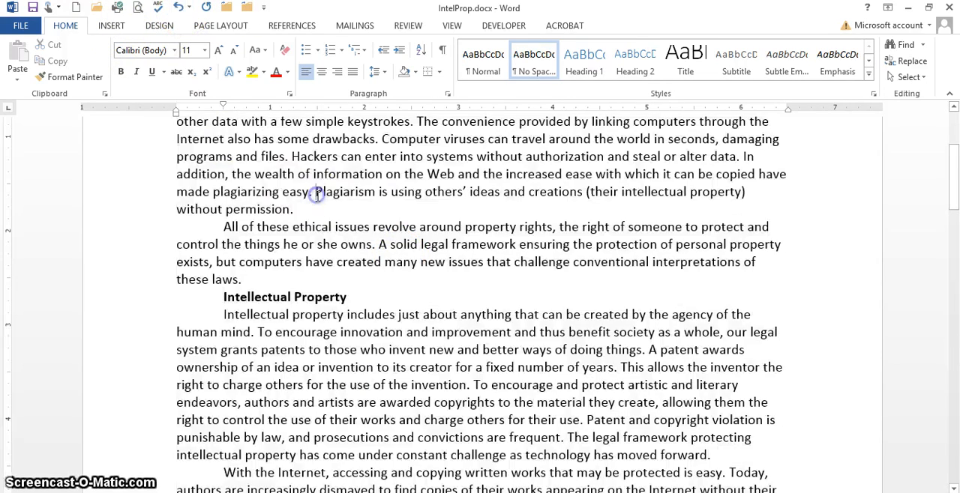
- Remove the first-line indent from the "Intellectual Property" heading by setting its special indentation to (none)
scroll(388, 242, up, 3)
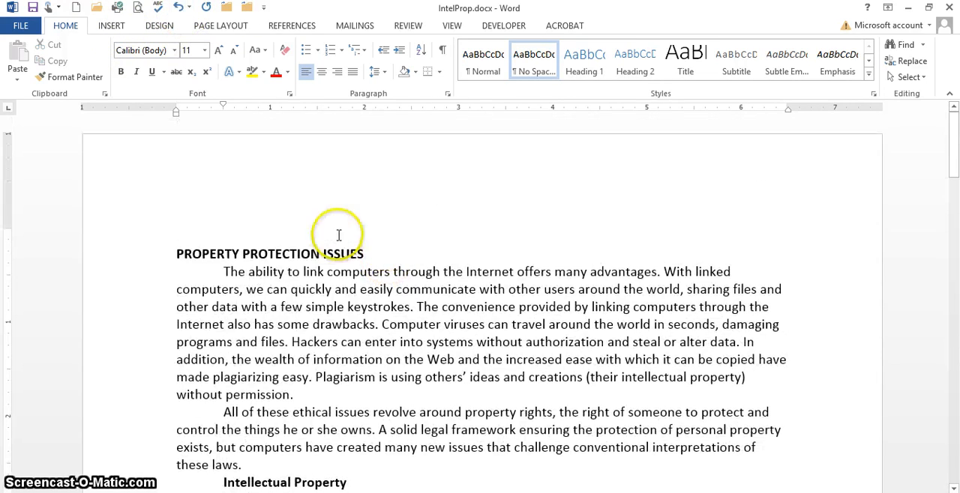
scroll(203, 280, down, 3)
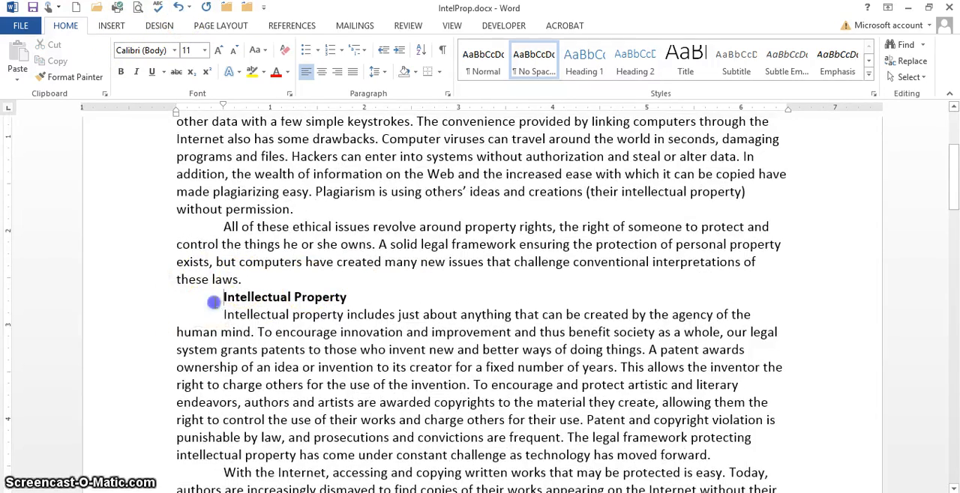
drag(212, 298, 348, 297)
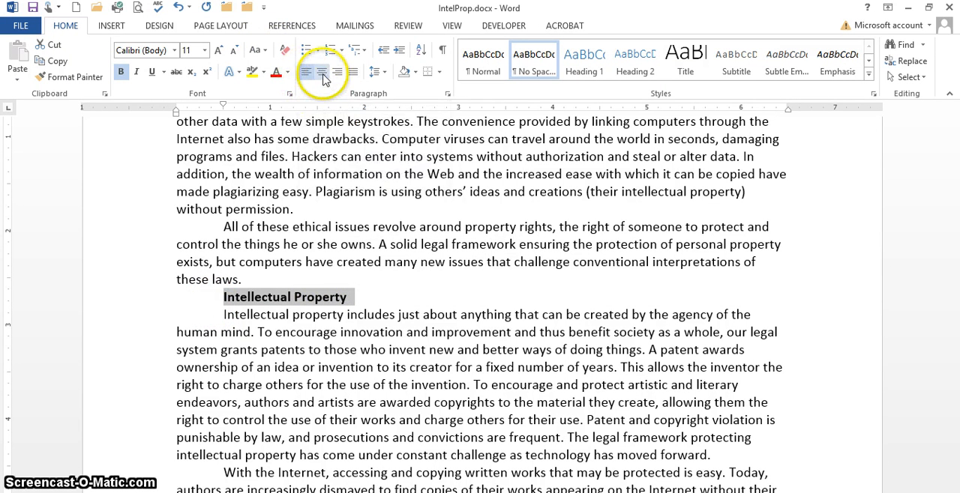
click(448, 93)
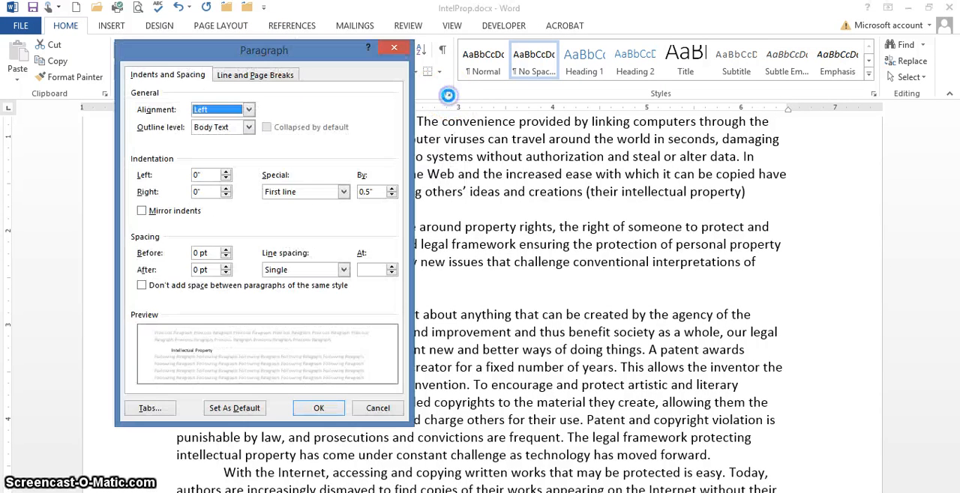
click(343, 191)
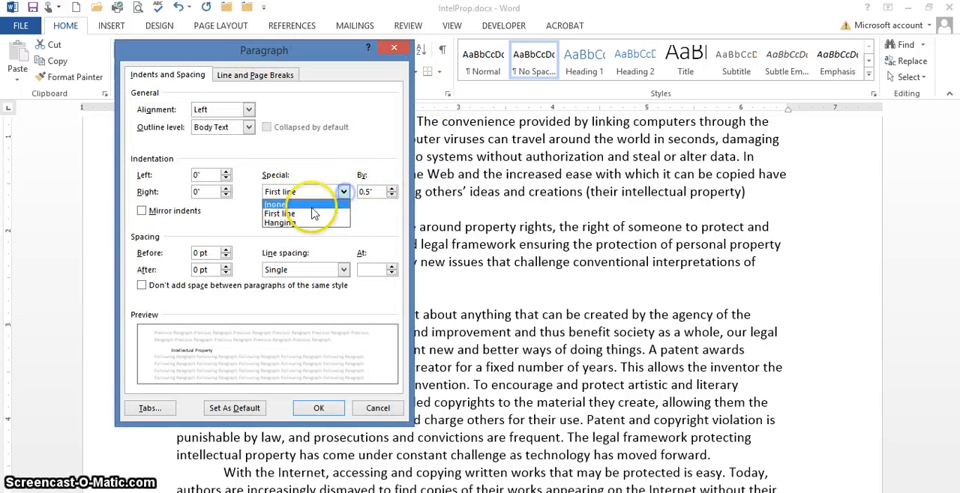
click(311, 201)
click(319, 408)
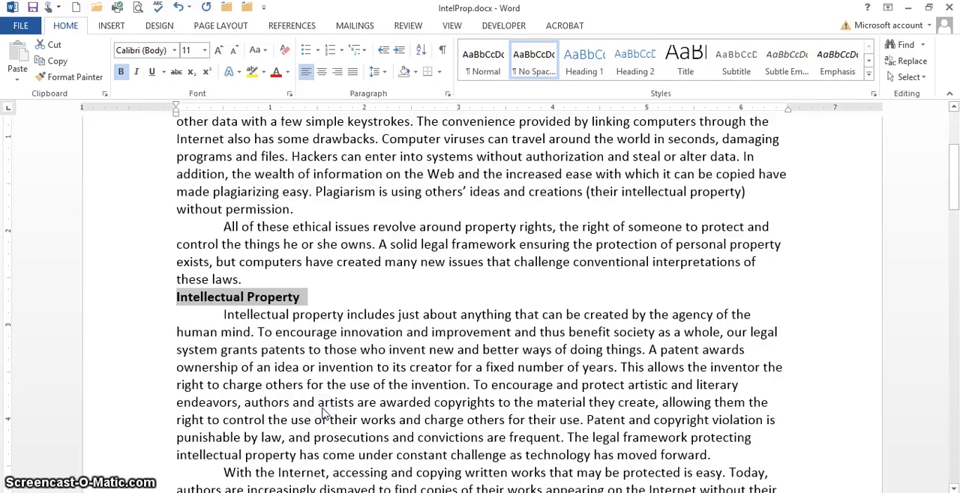
- Copy the "Intellectual Property" heading's formatting to the "Fair Use" heading with Format Painter kept on for repeated use
click(69, 76)
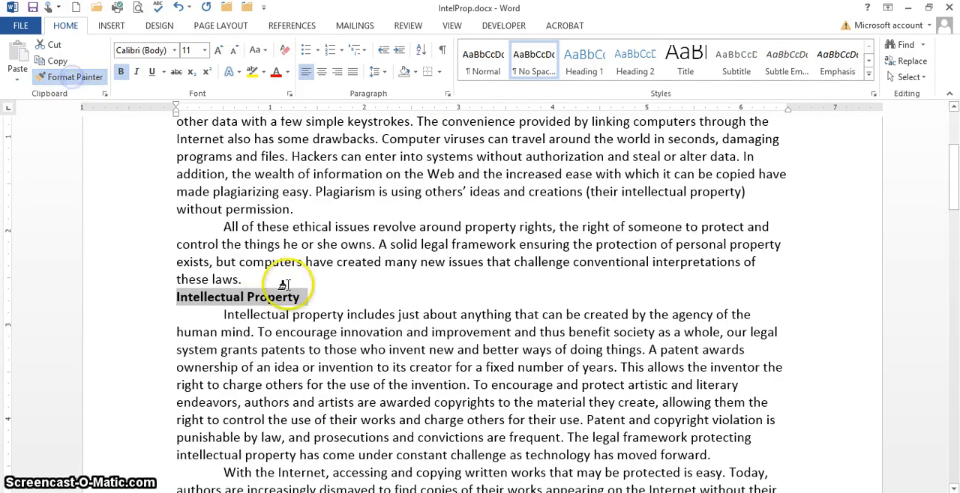
scroll(289, 278, down, 5)
scroll(278, 289, down, 1)
drag(210, 300, 306, 300)
- Apply the copied heading formatting to the "Intellectual Property Protection" heading, turn off Format Painter and deselect the text
scroll(198, 401, down, 4)
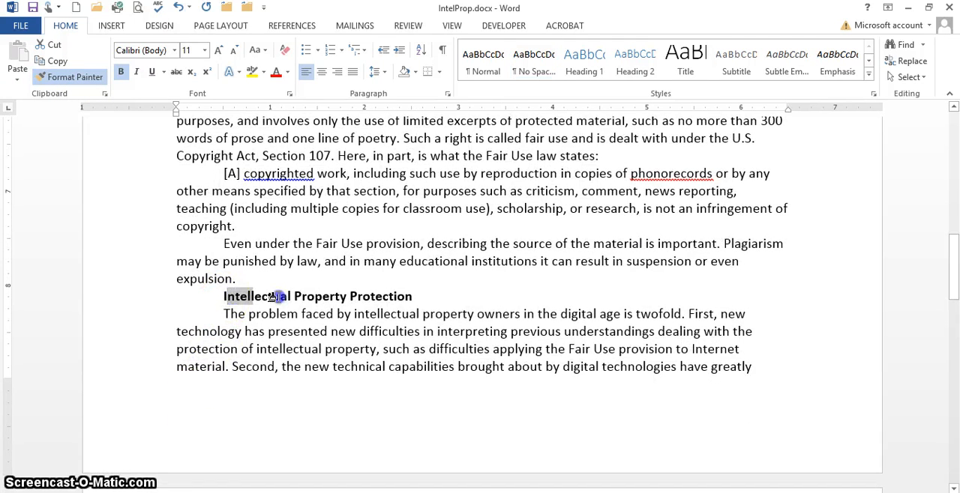
drag(279, 297, 428, 285)
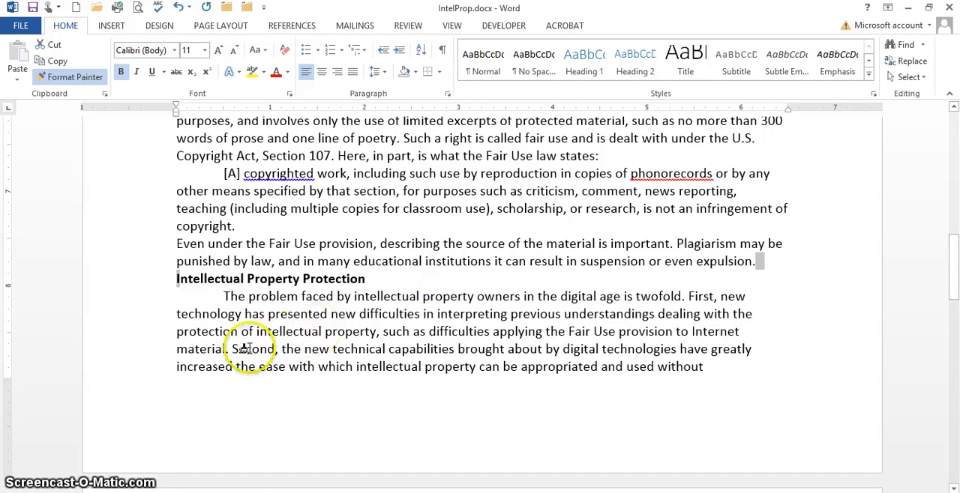
scroll(231, 457, down, 4)
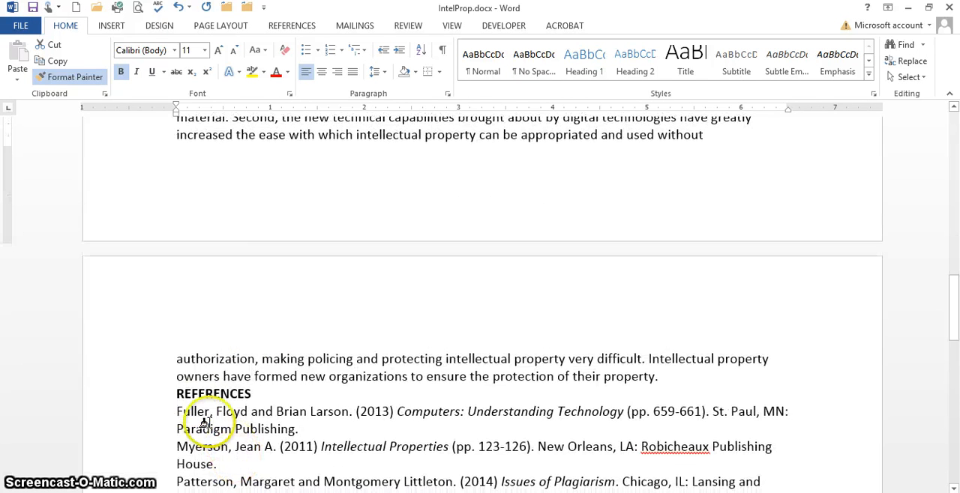
click(117, 383)
scroll(261, 172, up, 3)
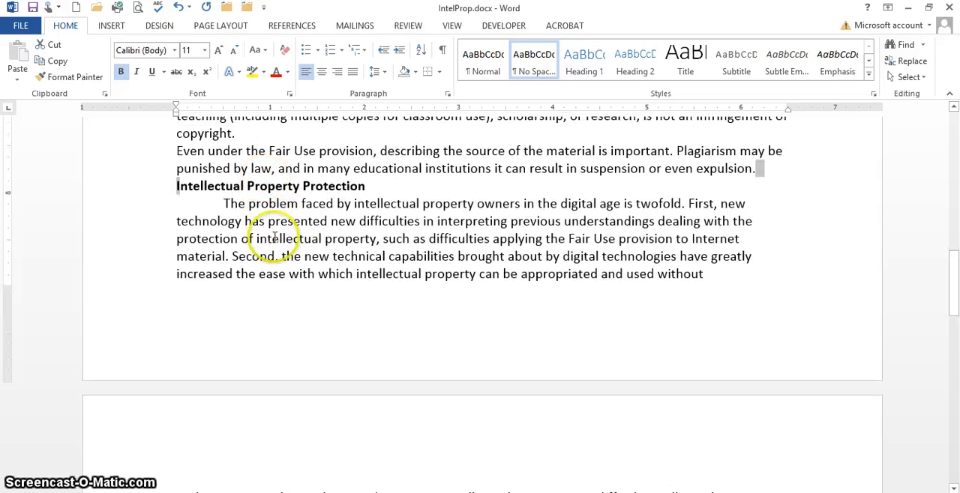
click(763, 165)
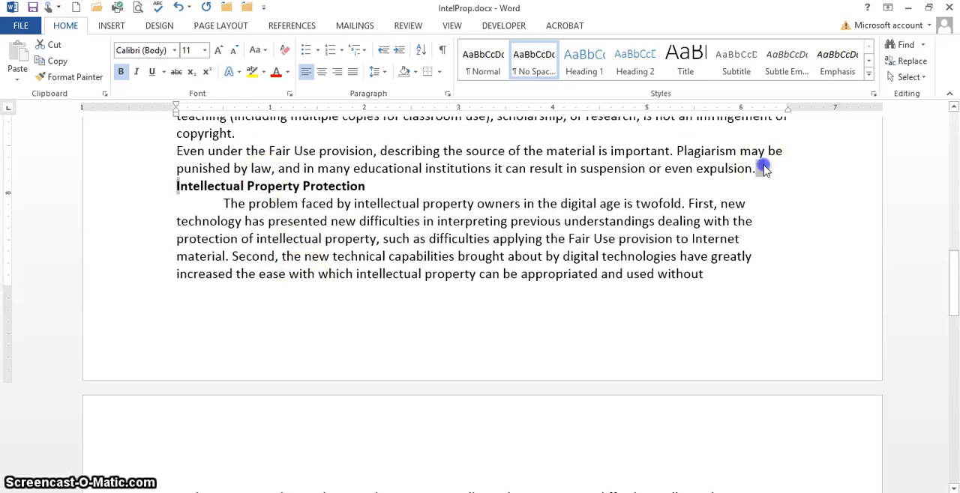
- Apply a 0.5" hanging indent to the four reference entries below the REFERENCES heading
scroll(756, 196, up, 5)
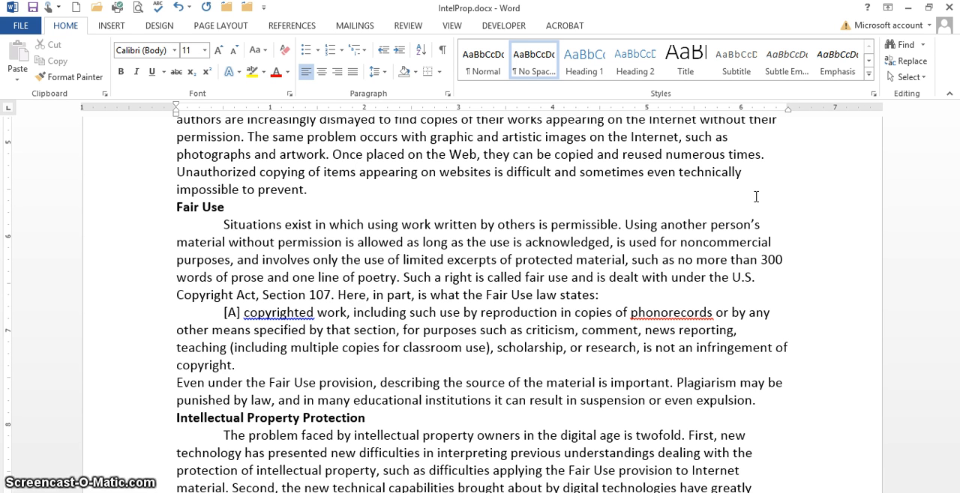
scroll(713, 337, down, 6)
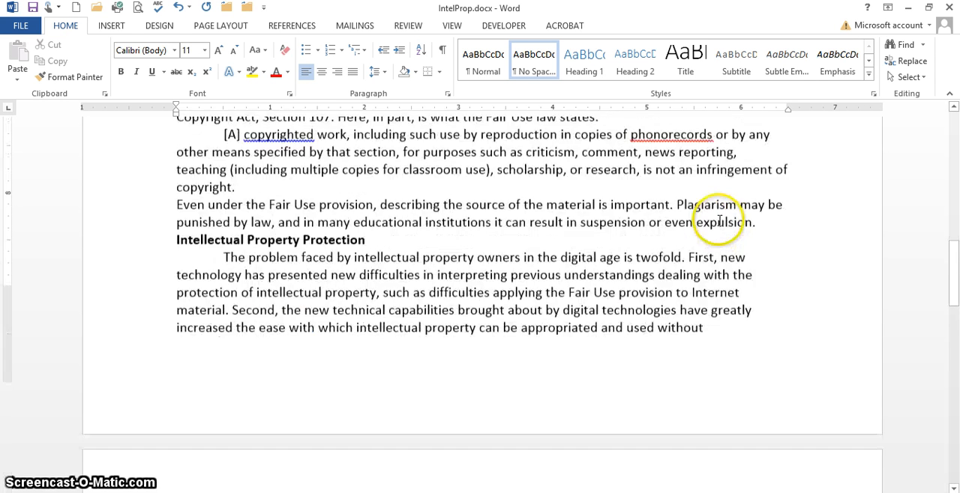
scroll(718, 219, down, 3)
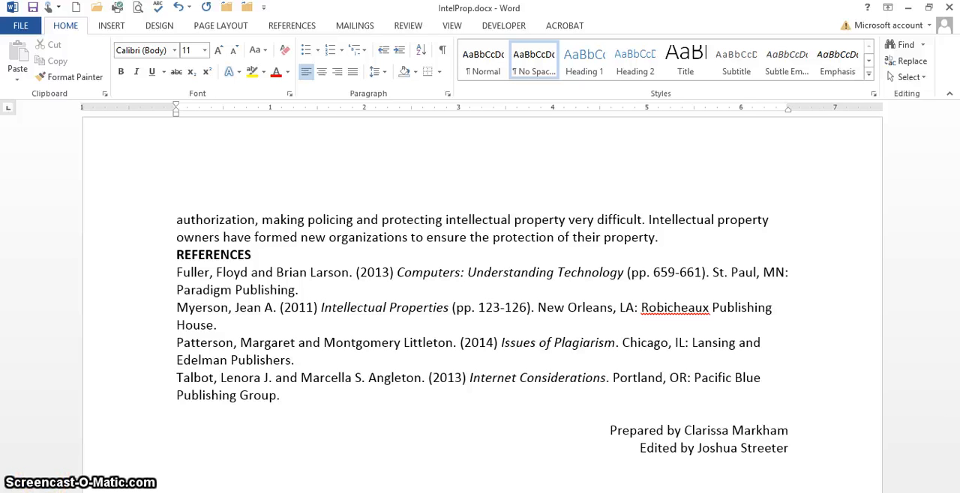
click(150, 276)
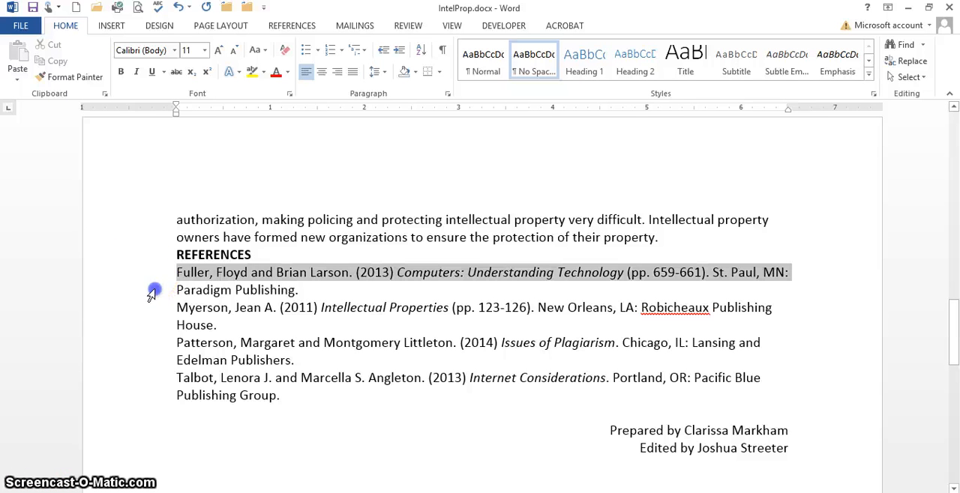
drag(152, 294, 173, 400)
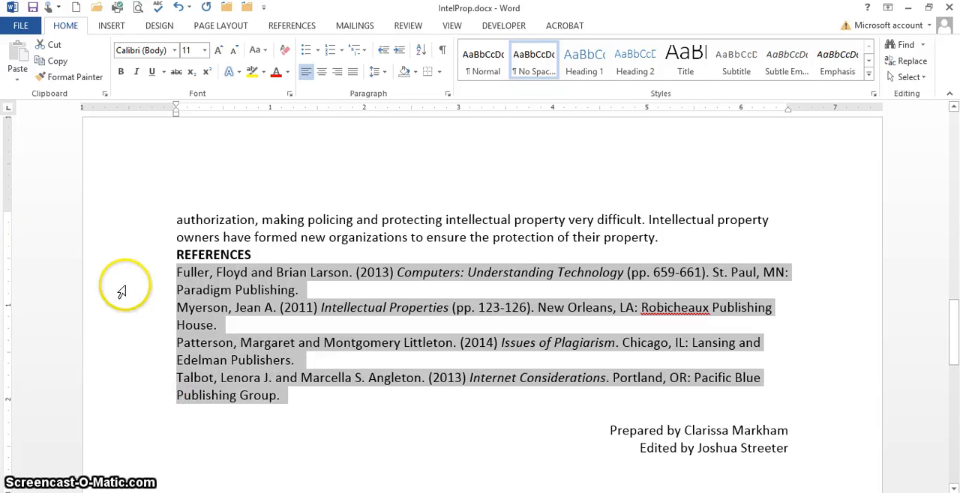
click(450, 95)
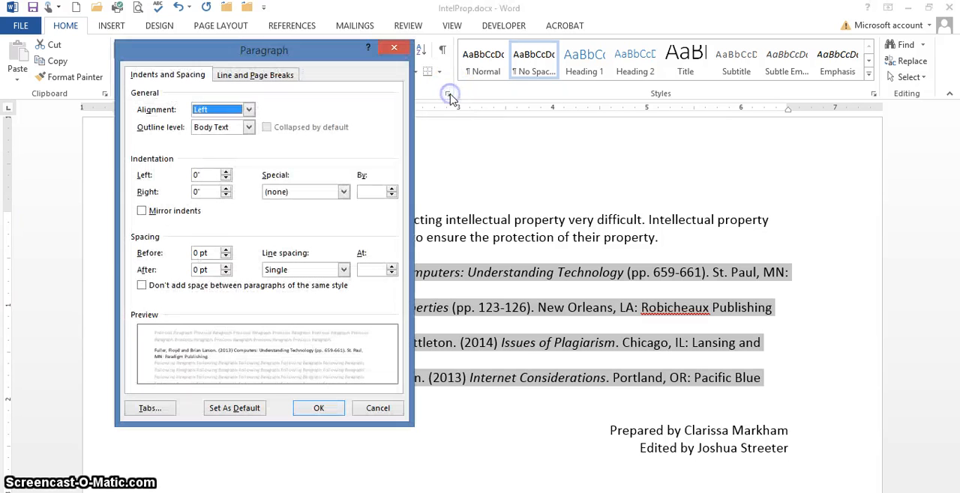
click(343, 192)
click(325, 224)
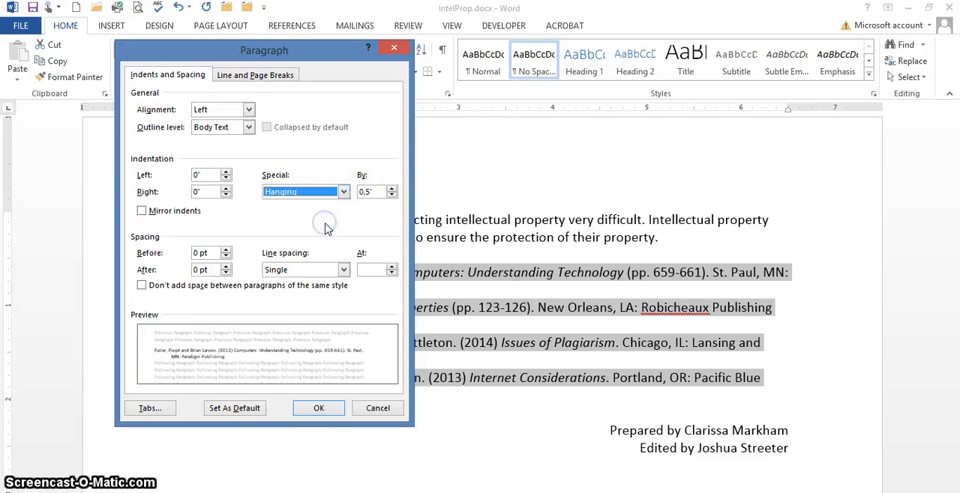
click(318, 409)
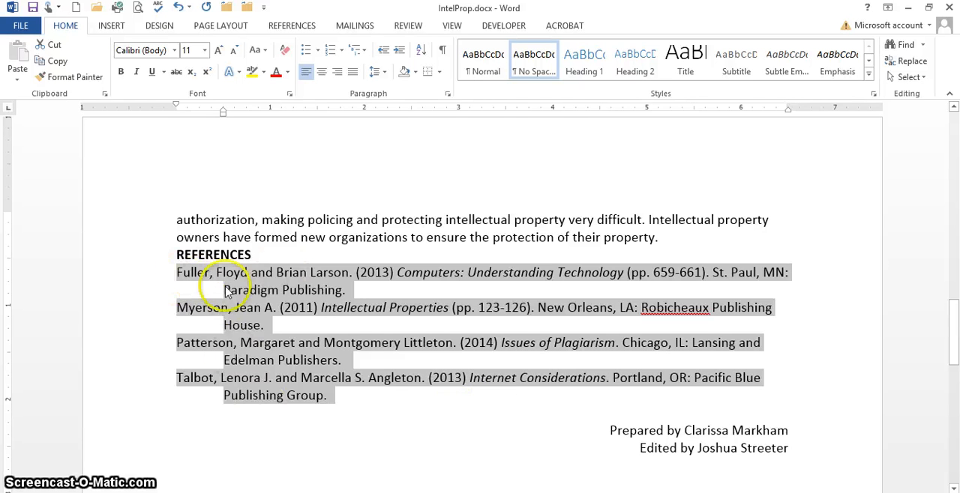
- Center the REFERENCES heading above the reference entries
click(351, 411)
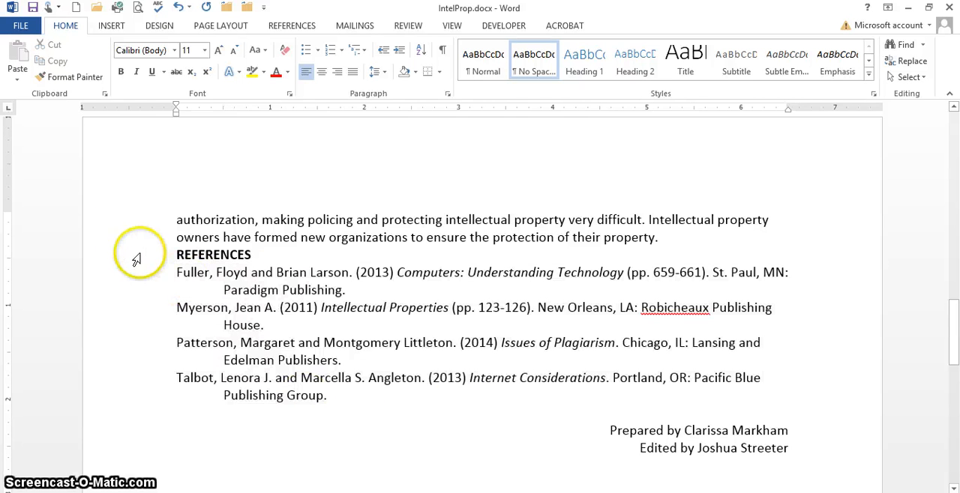
click(142, 255)
click(321, 74)
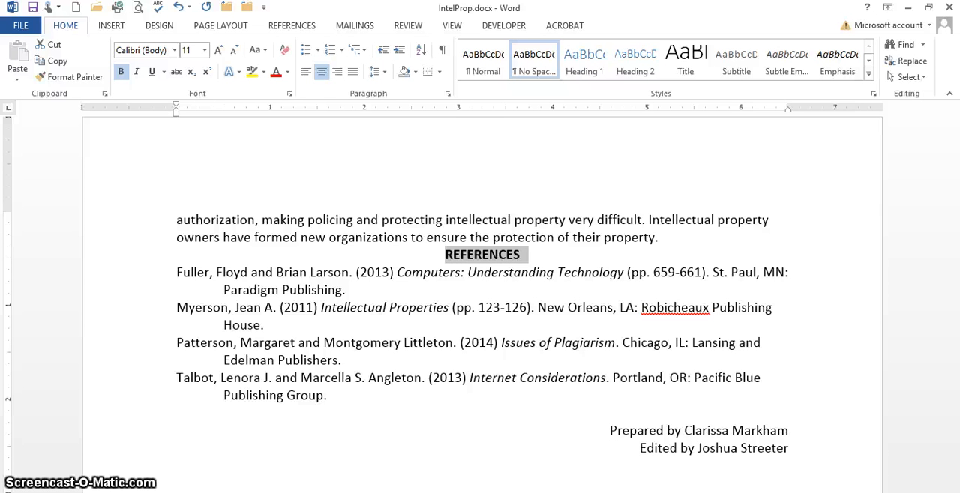
- Set the whole document's paragraph spacing to 12 pt before and 6 pt after, and check the gap between the first two body paragraphs
key(ctrl+Home)
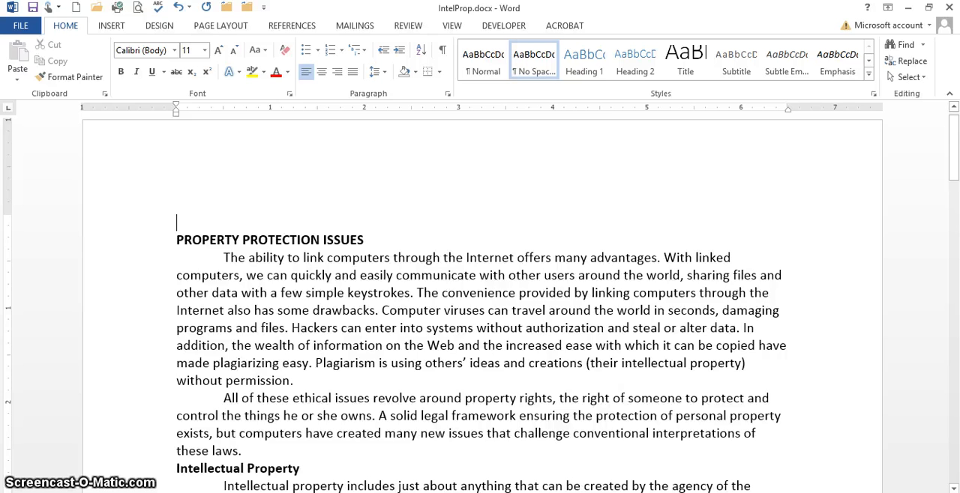
key(ctrl+a)
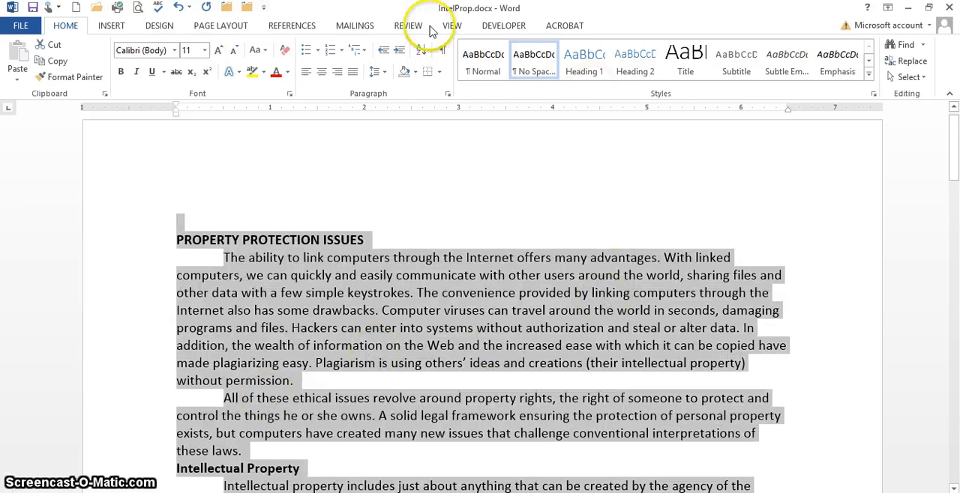
click(449, 95)
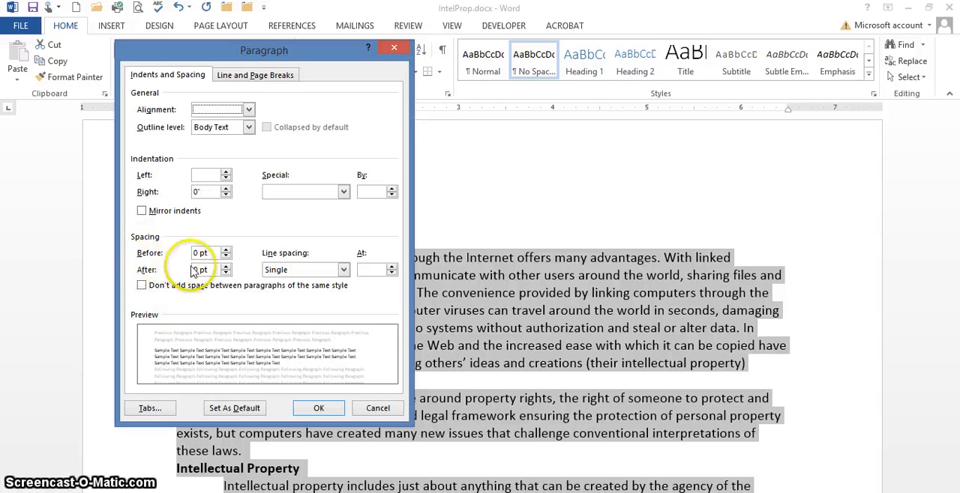
click(226, 250)
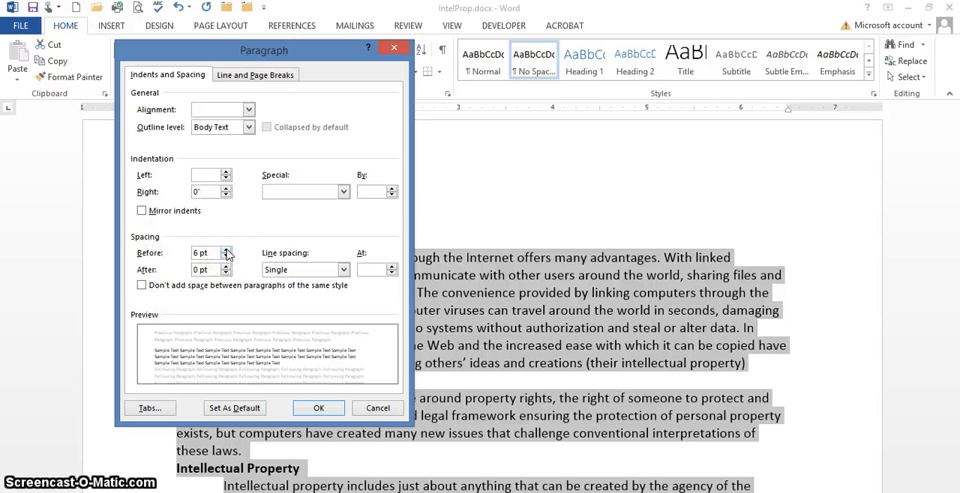
click(226, 266)
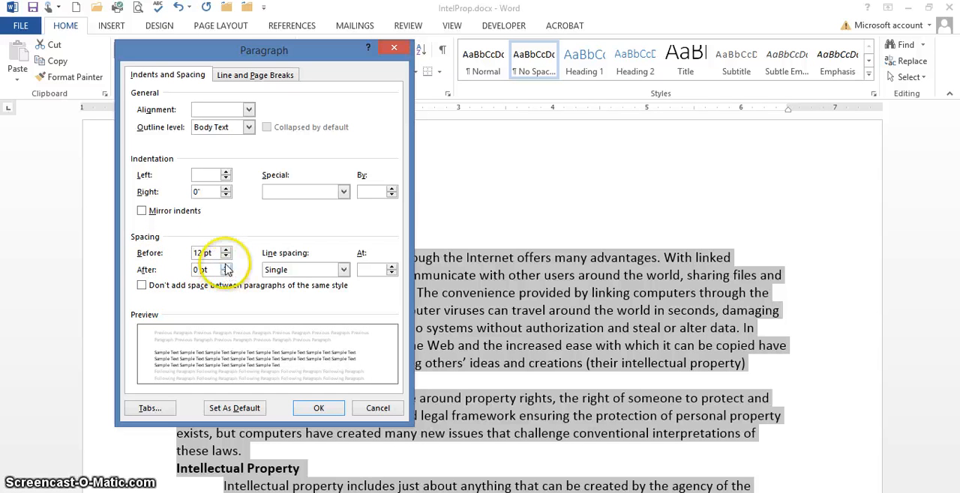
click(318, 406)
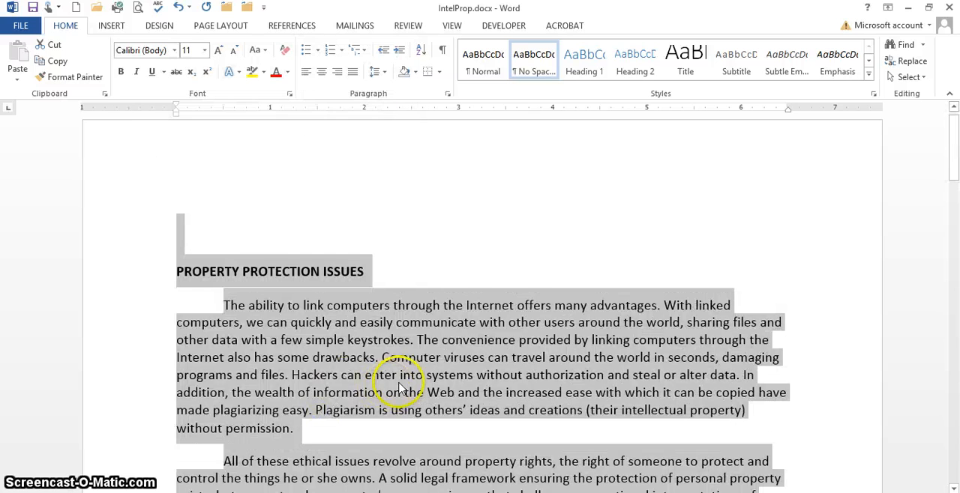
scroll(394, 405, down, 4)
click(306, 242)
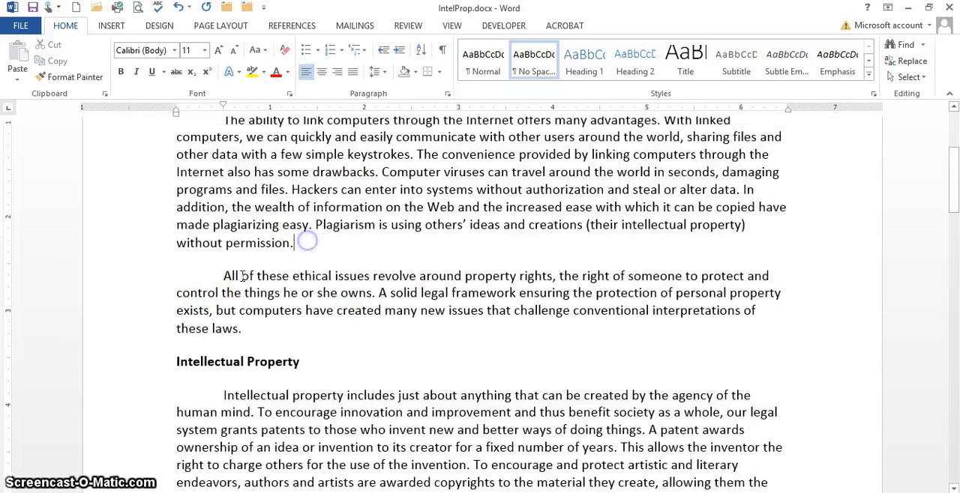
click(143, 248)
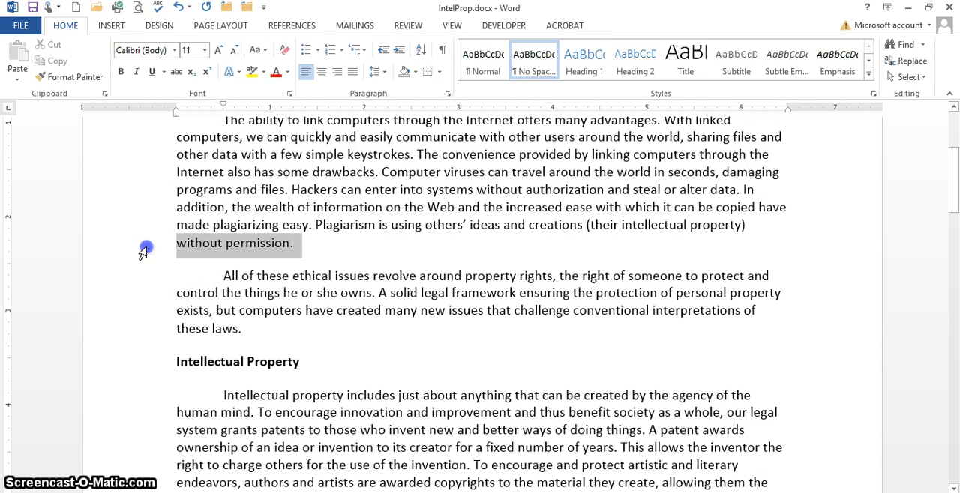
click(159, 275)
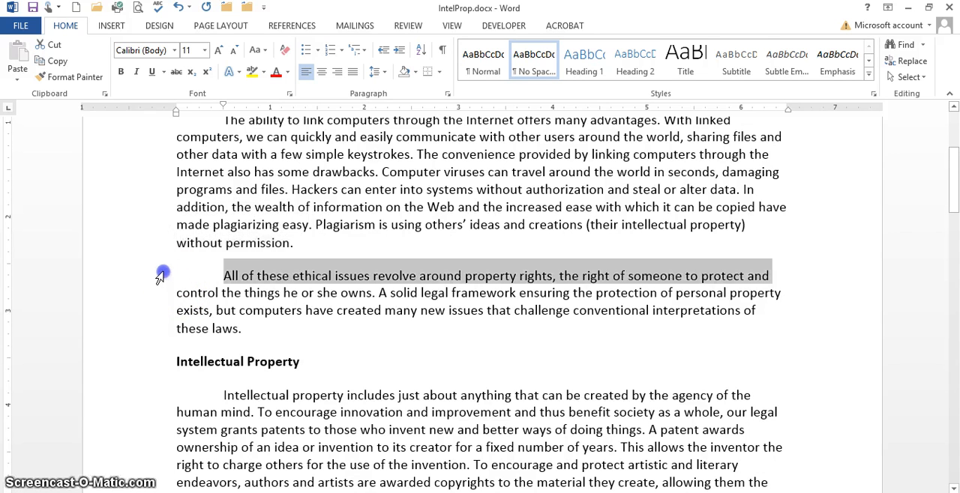